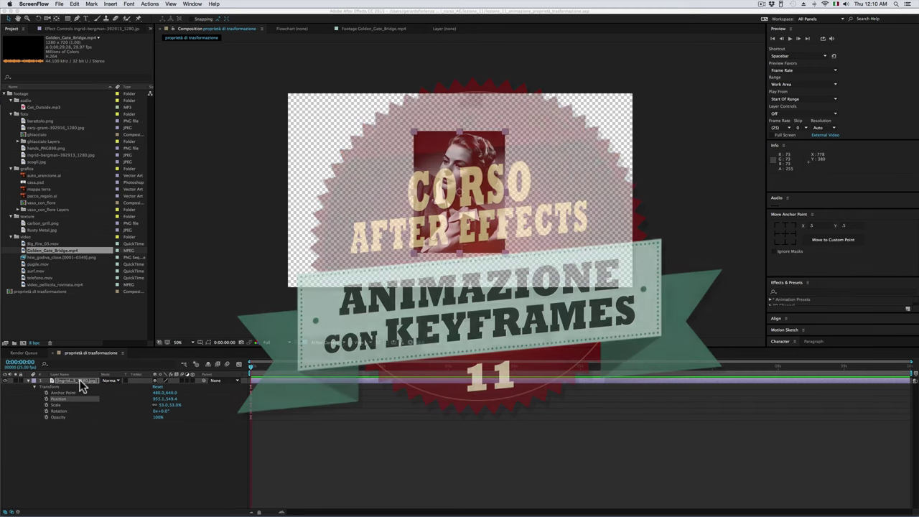
Step: Drag the Ingrid Bergman photo up in the viewer to position 963.1, 519.4
click(80, 388)
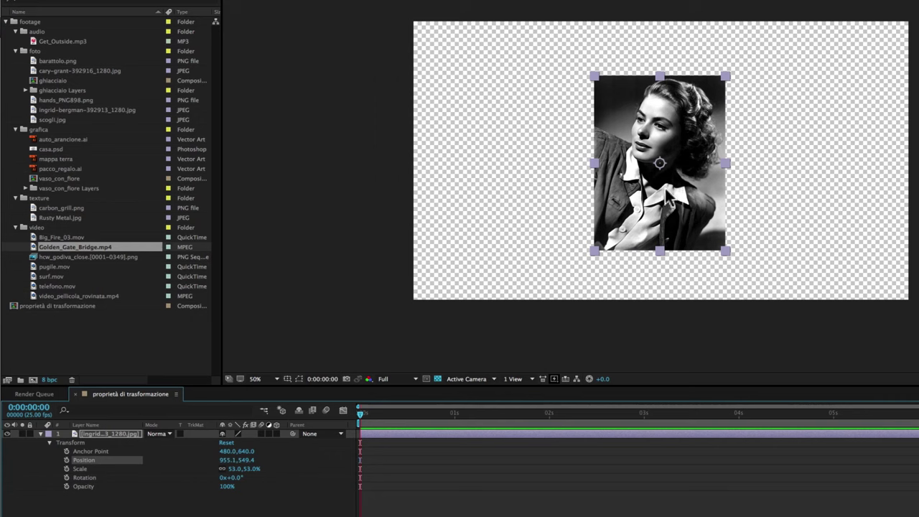
drag(668, 204, 669, 197)
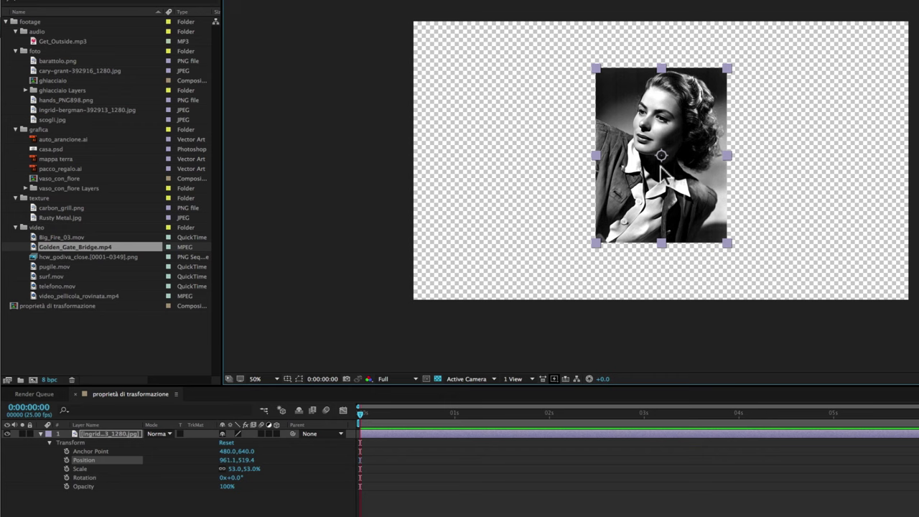
mouse_move(660, 167)
mouse_down()
mouse_move(300, 170)
mouse_move(677, 174)
mouse_up()
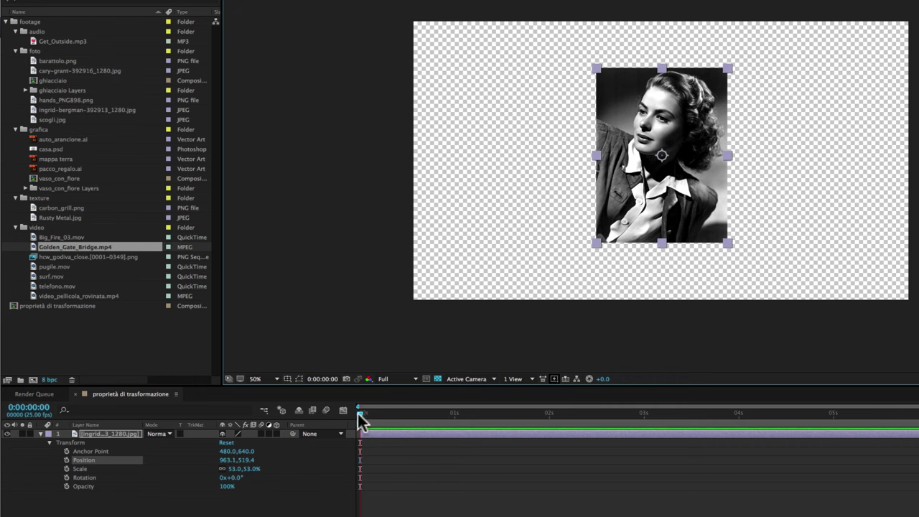
drag(358, 412, 377, 413)
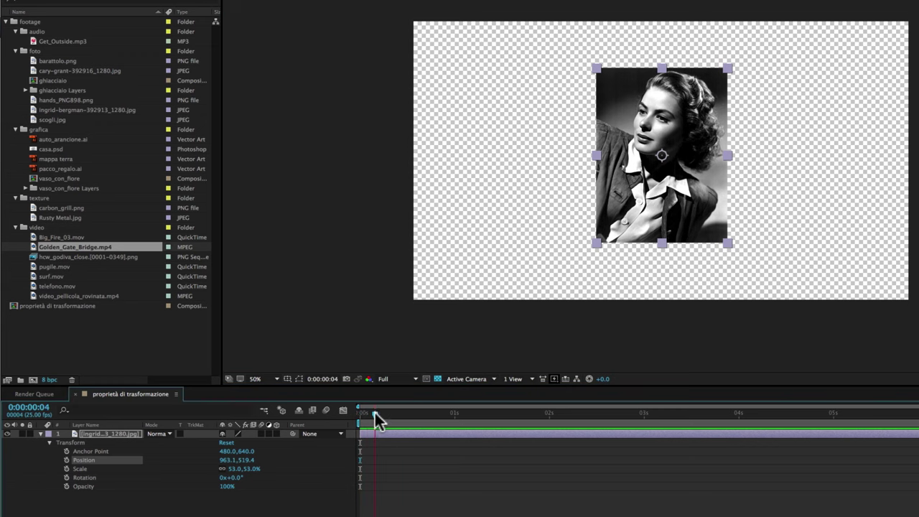
key(Page_Down)
key(Page_Down)
key(Page_Down)
drag(389, 414, 372, 416)
drag(358, 411, 390, 412)
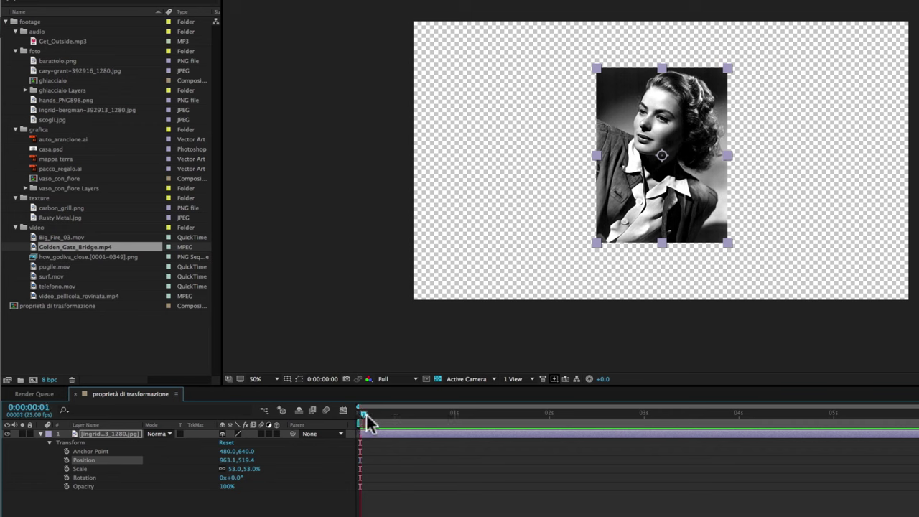
click(412, 414)
mouse_move(416, 414)
mouse_down()
mouse_move(376, 420)
mouse_move(420, 420)
mouse_move(297, 403)
mouse_up()
click(18, 408)
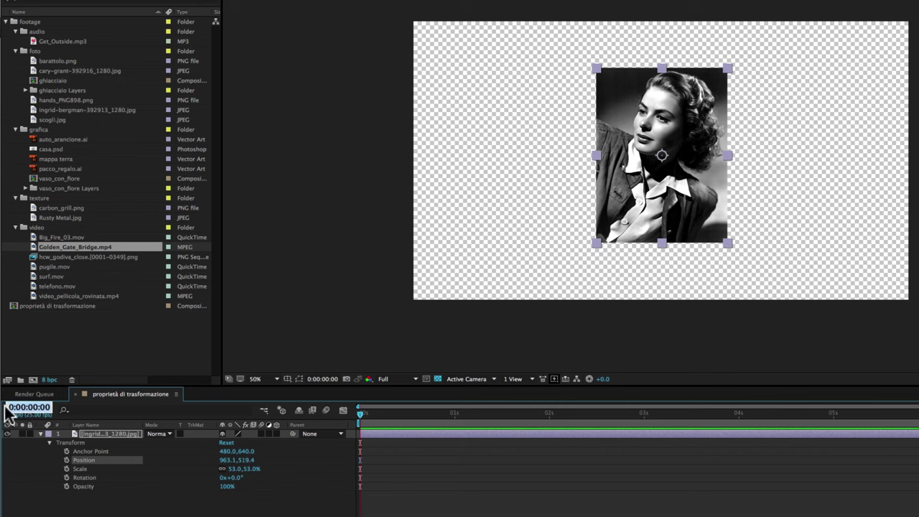
click(376, 427)
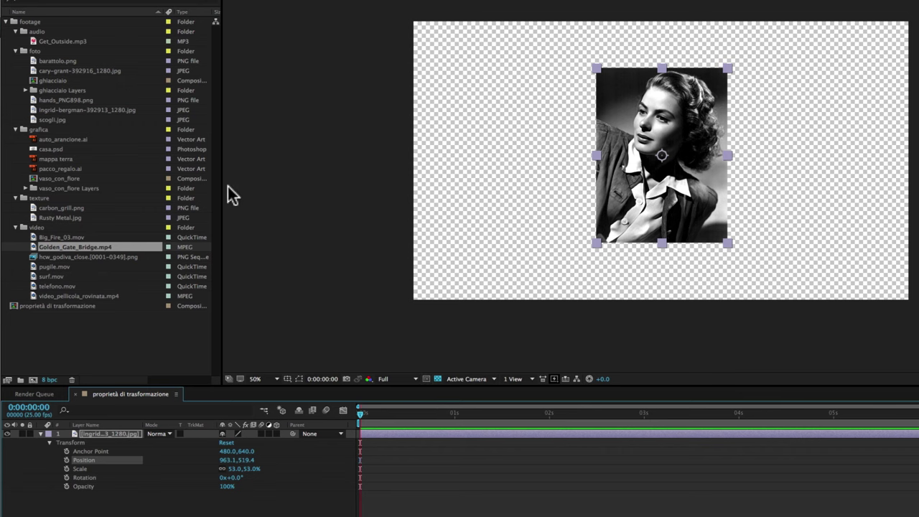
Step: Scrub Position X down to -267.9 so the photo sits beyond the left edge
mouse_move(224, 460)
mouse_down()
mouse_move(208, 460)
mouse_move(228, 466)
mouse_up()
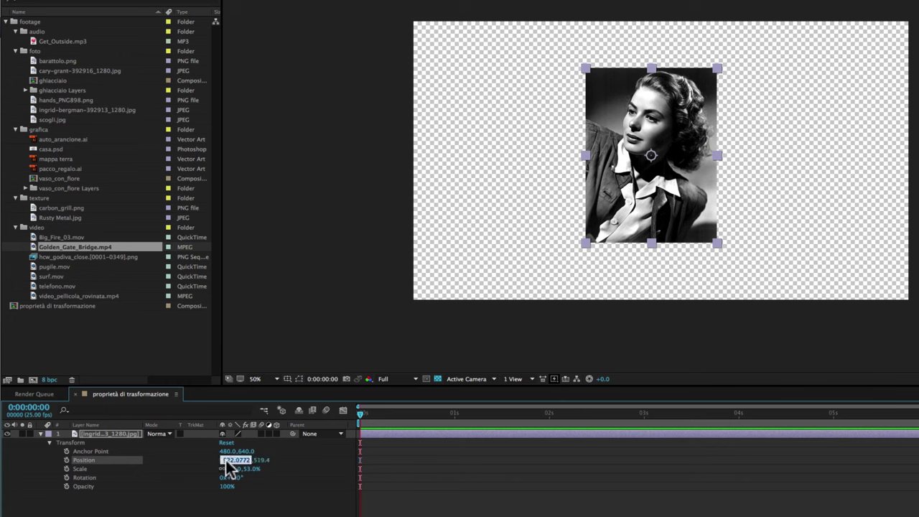
drag(219, 462, 3, 465)
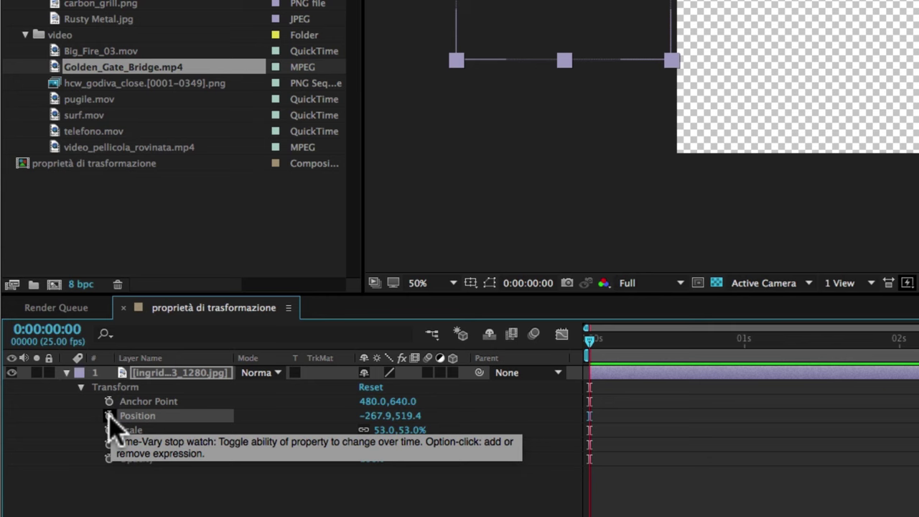
Step: Set a Position keyframe at 0:00:00:00 with the photo off-screen, then move to 0:00:01:00
click(109, 416)
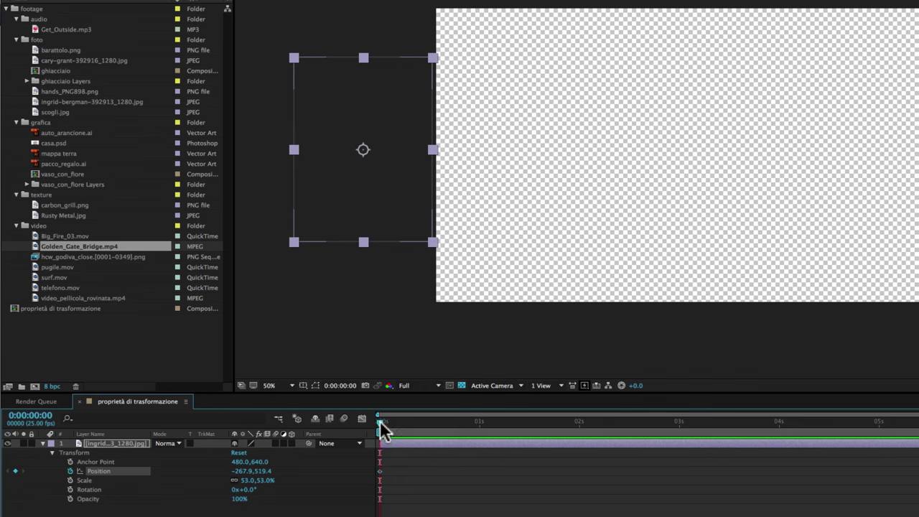
drag(388, 423, 429, 422)
mouse_move(474, 420)
mouse_down()
mouse_move(446, 421)
mouse_move(478, 421)
mouse_up()
Step: Scrub Position X to 938.1 at one second, creating the ending Position keyframe
drag(239, 471, 873, 452)
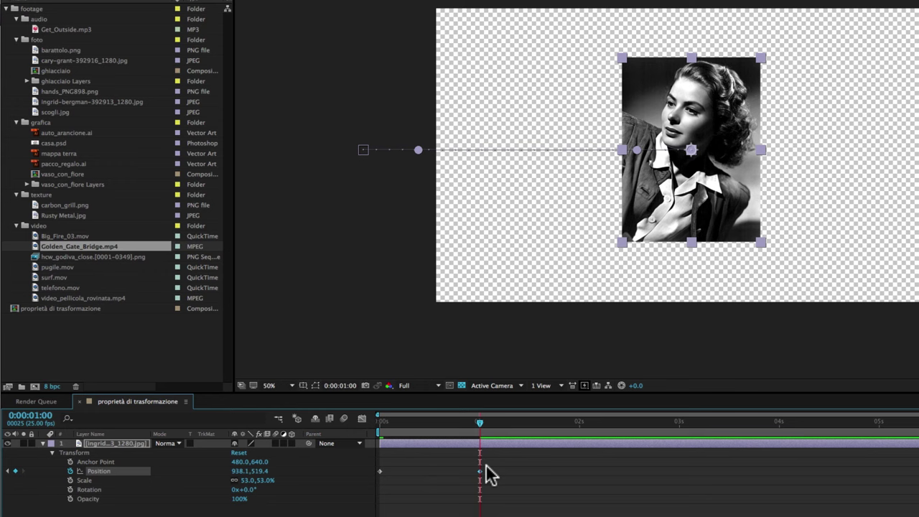
key(space)
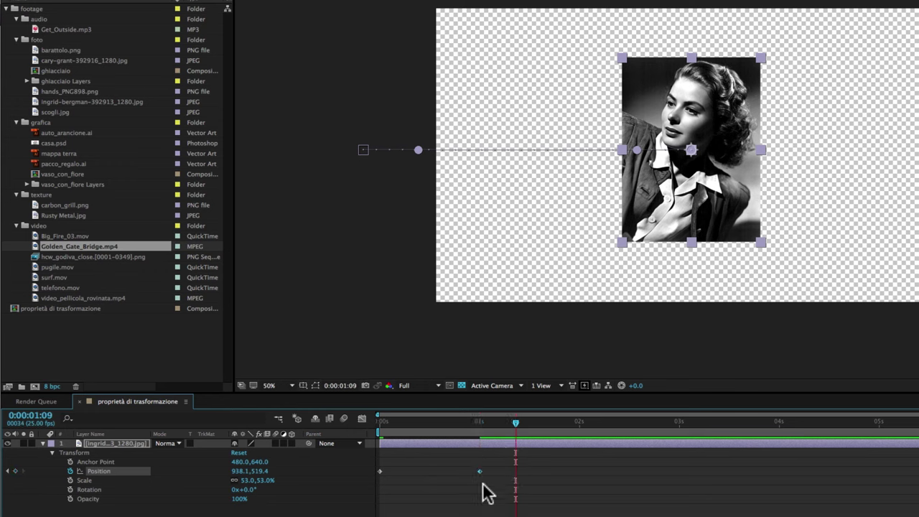
click(478, 420)
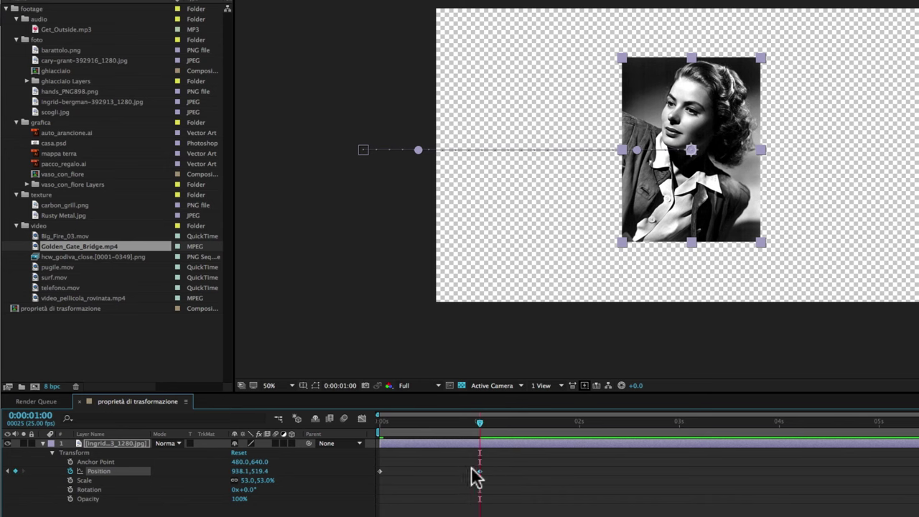
Step: Scrub between 0 s and 1 s to check the photo sliding in from the left
click(362, 150)
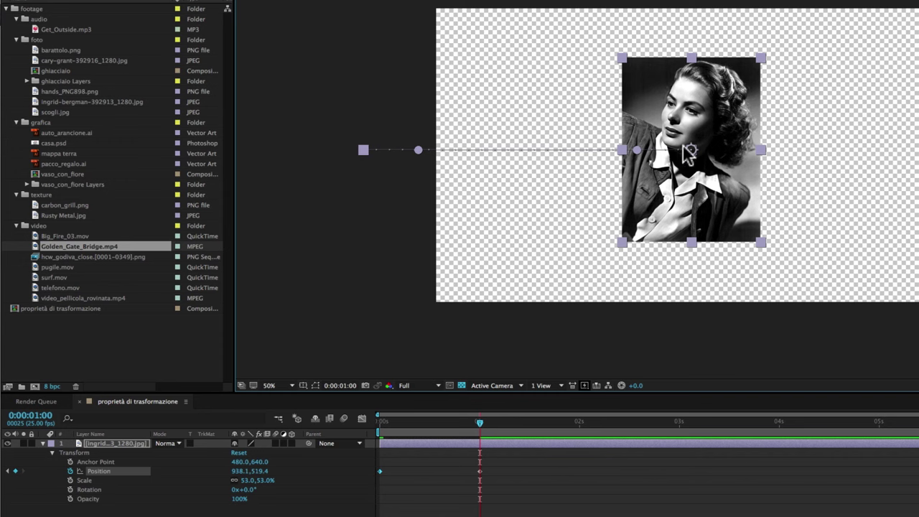
click(480, 425)
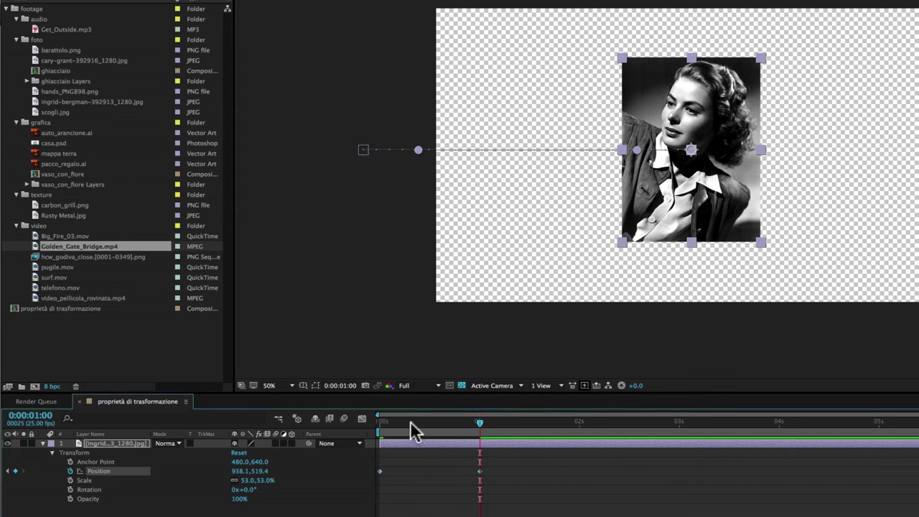
drag(410, 424, 377, 423)
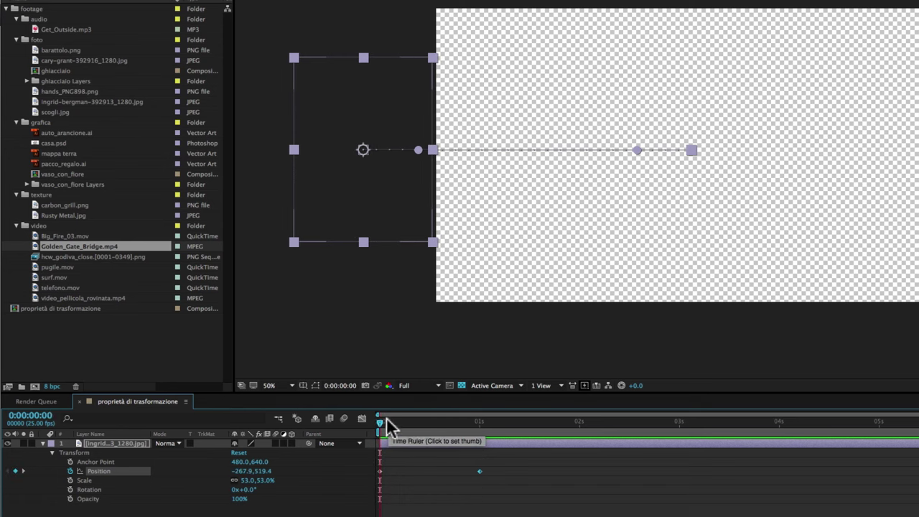
drag(379, 422, 480, 423)
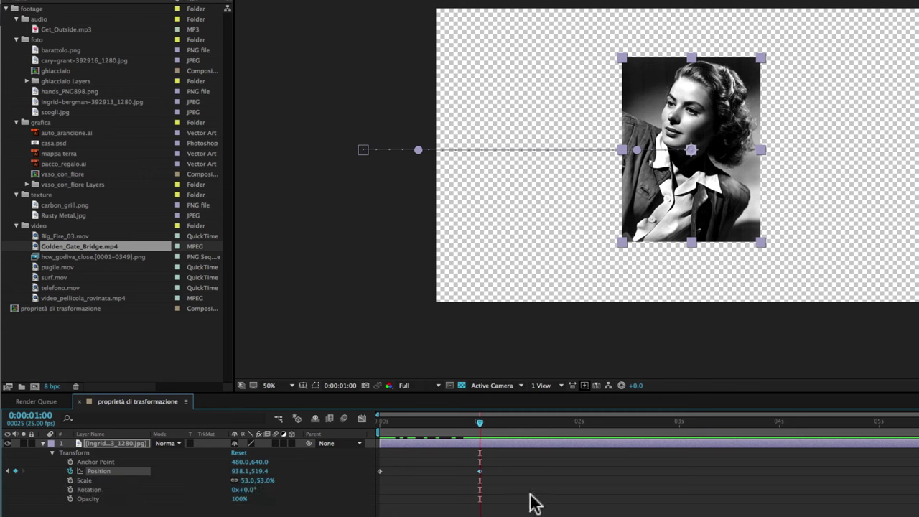
Step: Remove all Position keyframes, then set a single new keyframe at 0:00:01:00 at 938.1, 519.4
click(71, 471)
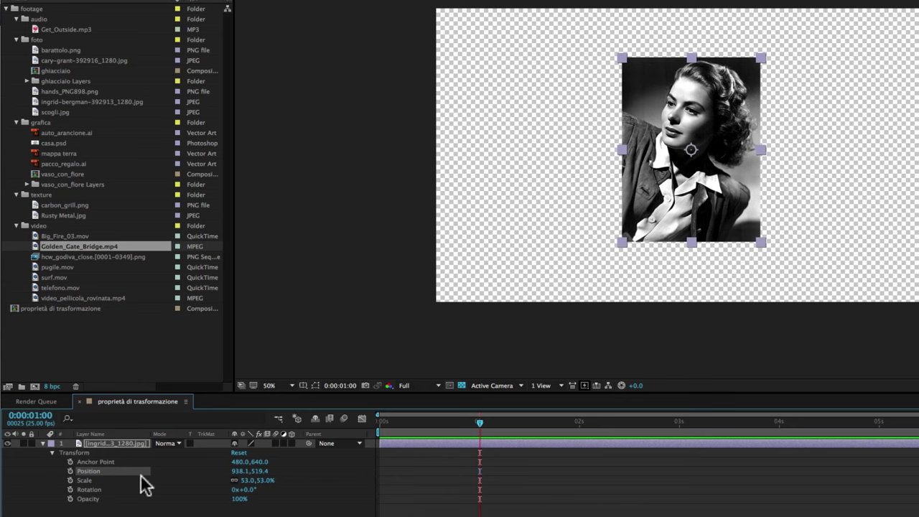
click(71, 471)
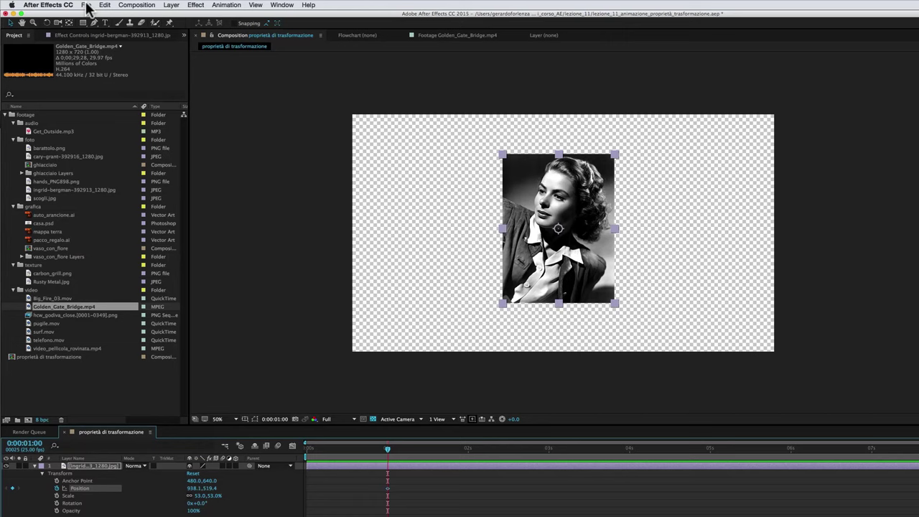
Step: Undo Enable Stop Watch(es) and Disable Stop Watch(es) to restore both Position keyframes
click(105, 6)
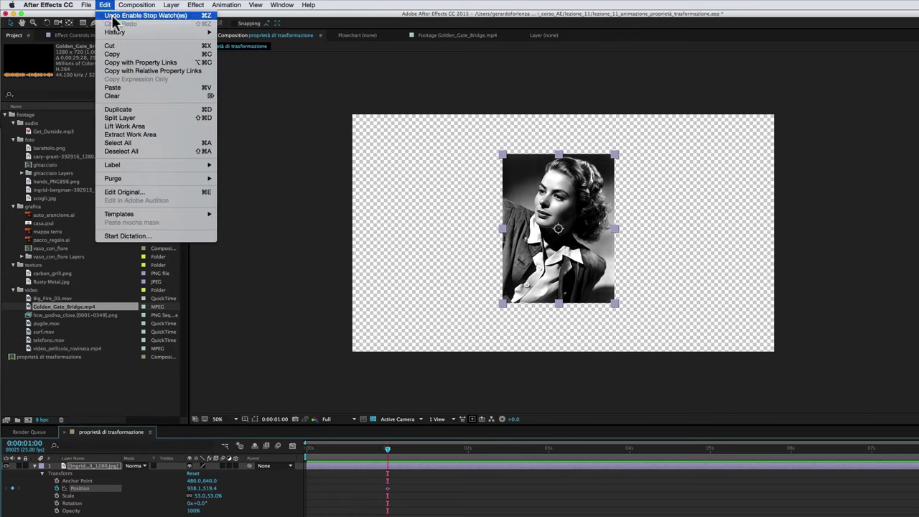
click(116, 16)
click(105, 6)
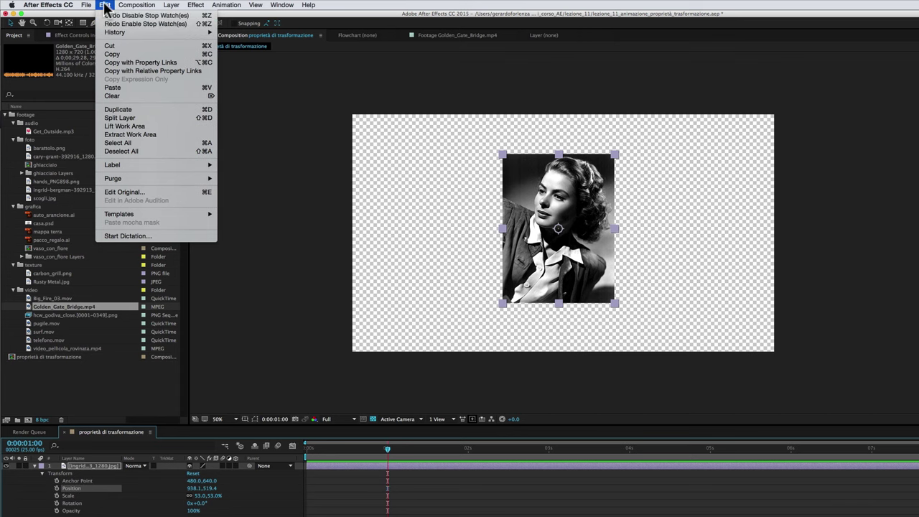
click(109, 16)
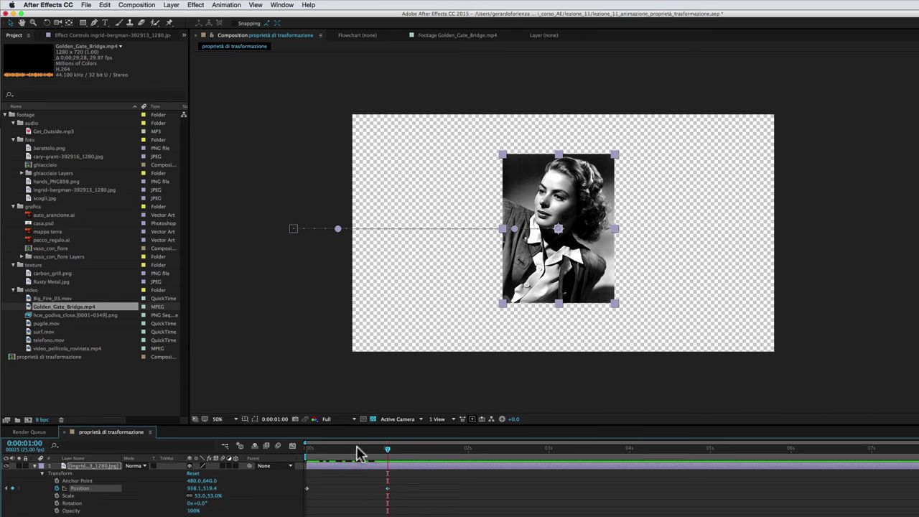
Step: Dismiss the Edit menu and move the current time back a few frames
click(104, 6)
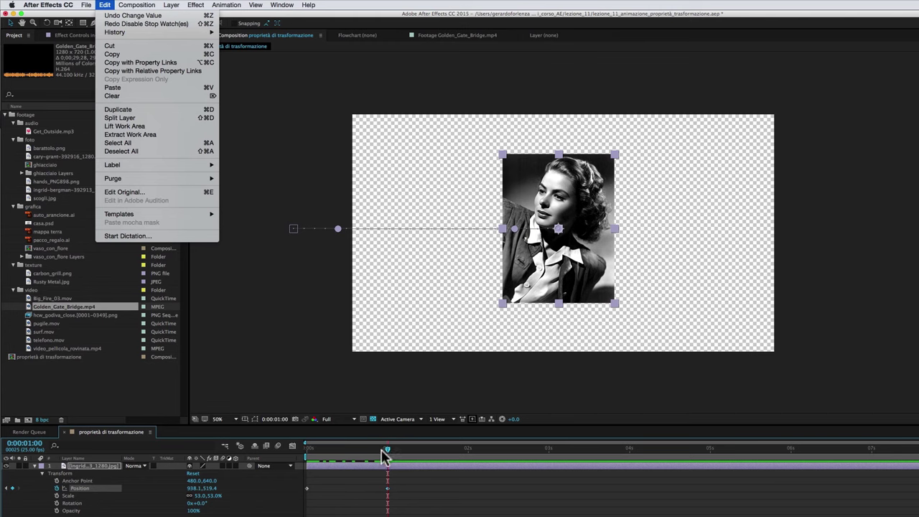
click(386, 447)
mouse_move(386, 447)
mouse_down()
mouse_move(369, 459)
mouse_move(386, 452)
mouse_move(292, 455)
mouse_up()
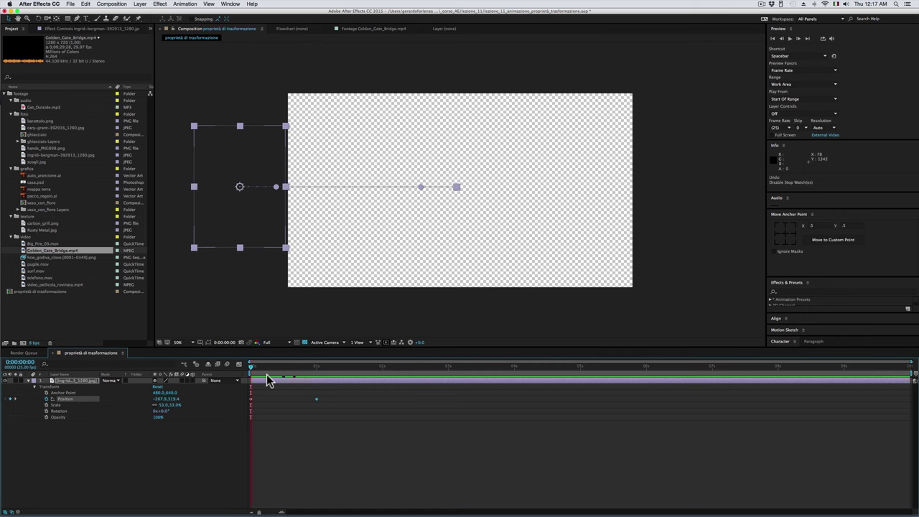
key(space)
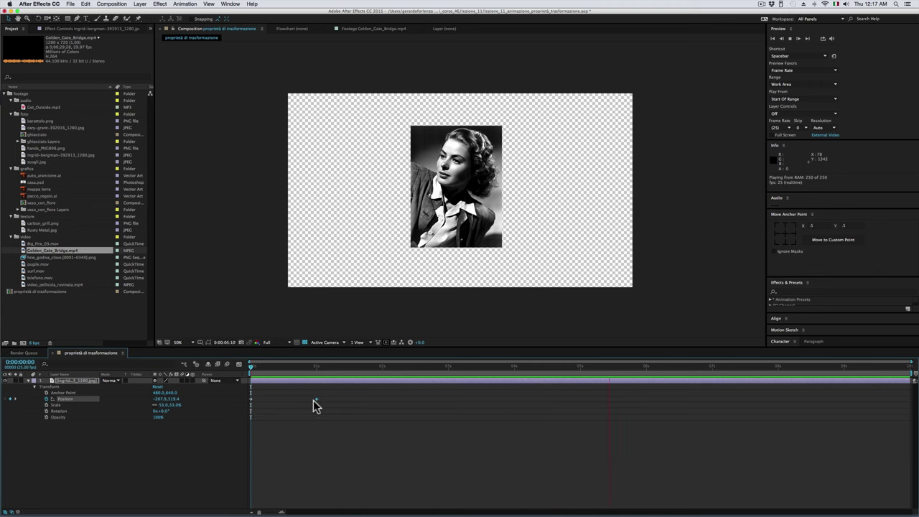
mouse_move(316, 399)
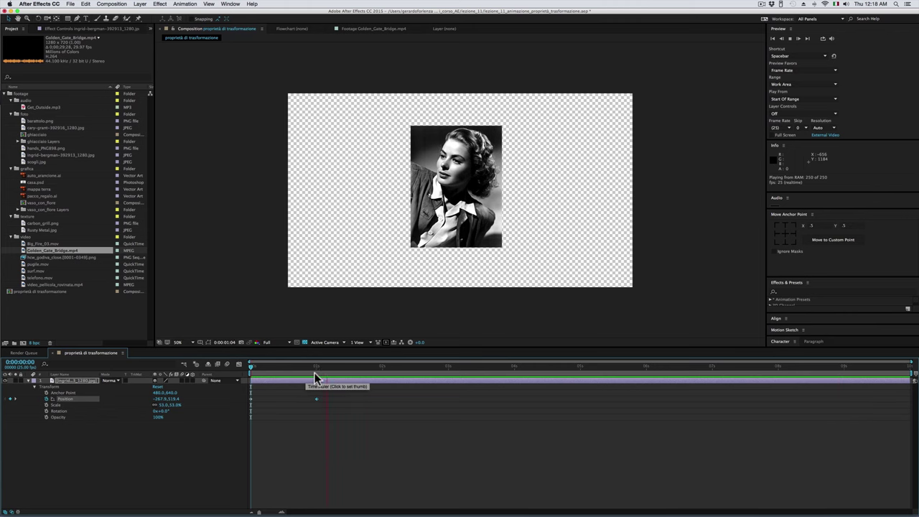
key(space)
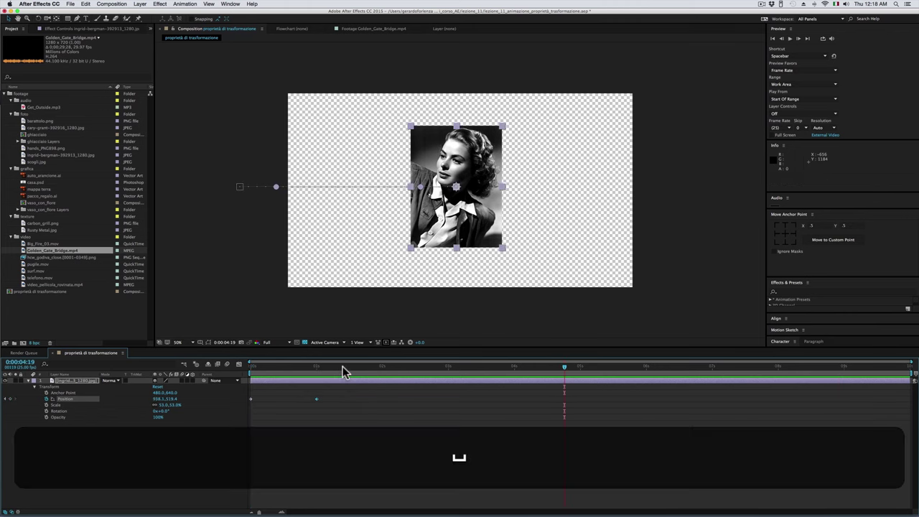
drag(560, 367, 393, 367)
drag(334, 368, 311, 376)
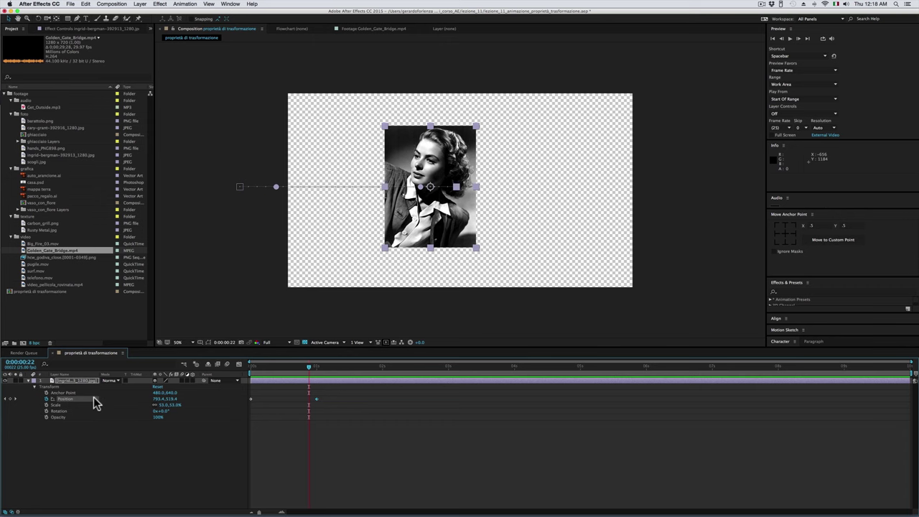
drag(310, 367, 331, 369)
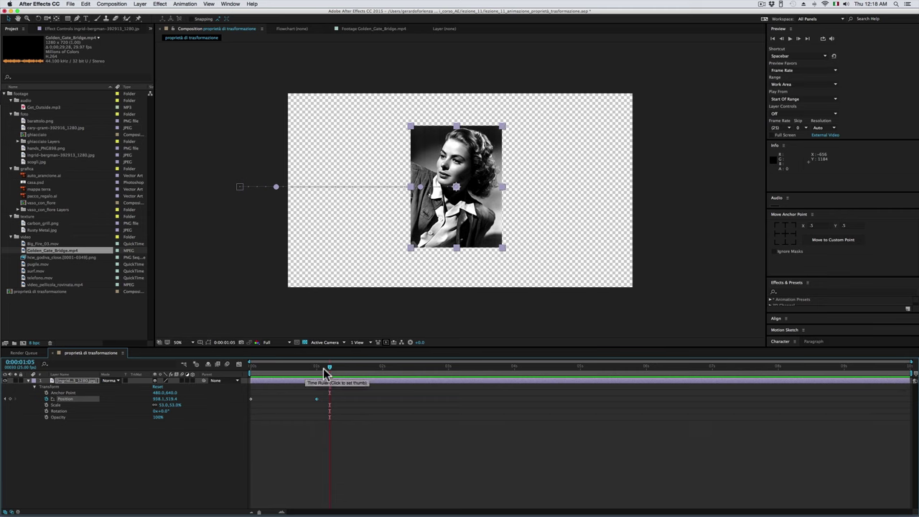
mouse_move(324, 368)
mouse_down()
mouse_move(282, 370)
mouse_move(353, 374)
mouse_up()
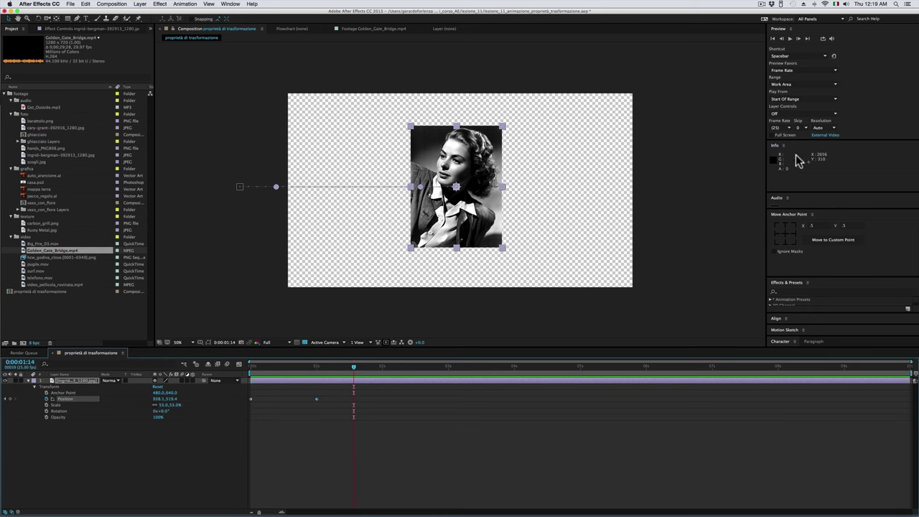
Step: Select the Preview panel, enlarge it by dragging its bottom edge, and open the Window menu
click(776, 36)
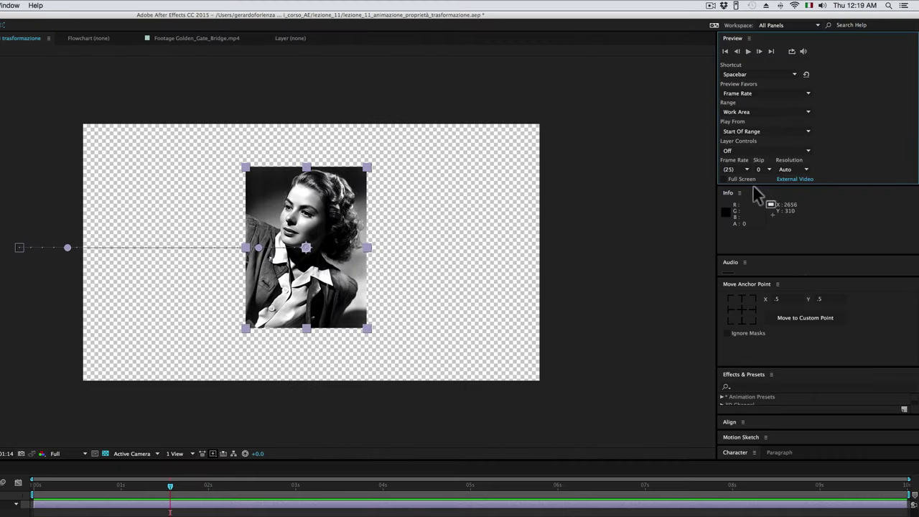
mouse_move(754, 185)
mouse_down()
mouse_move(757, 223)
mouse_move(757, 191)
mouse_up()
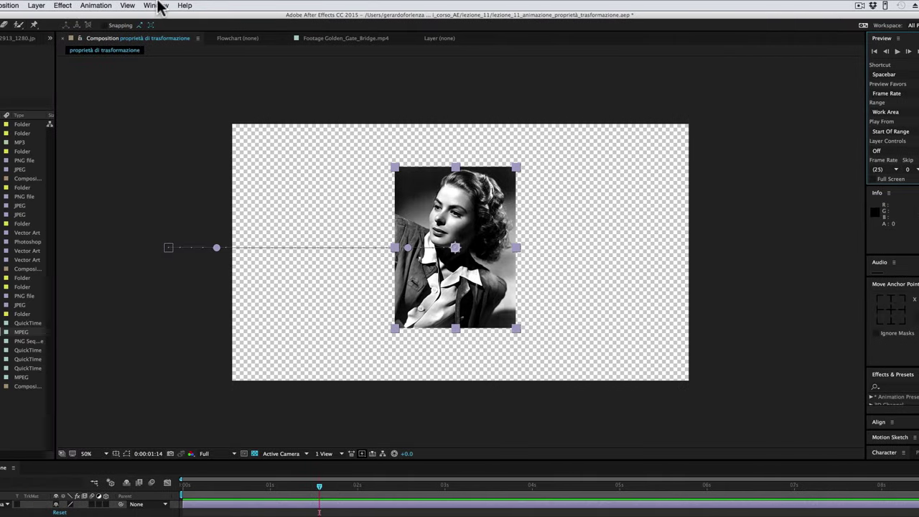
click(157, 5)
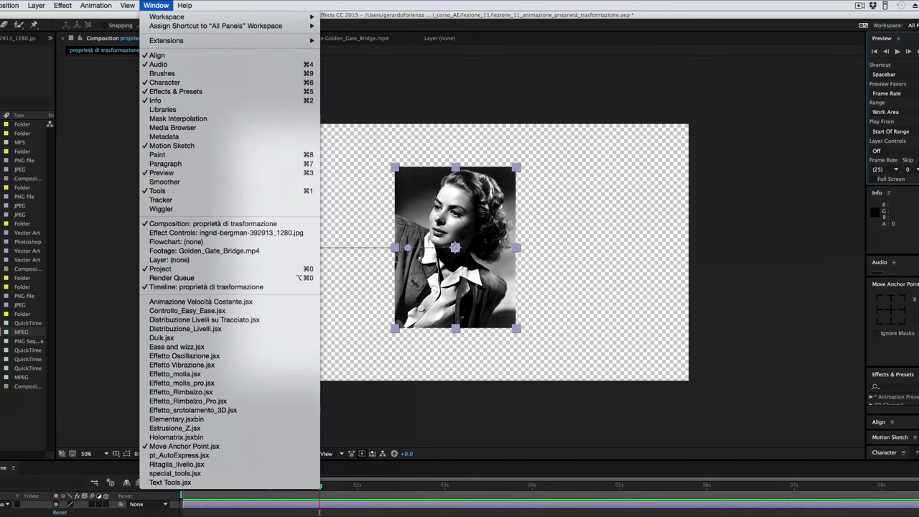
Step: Dismiss the Window menu, returning to the Preview panel settings
click(198, 175)
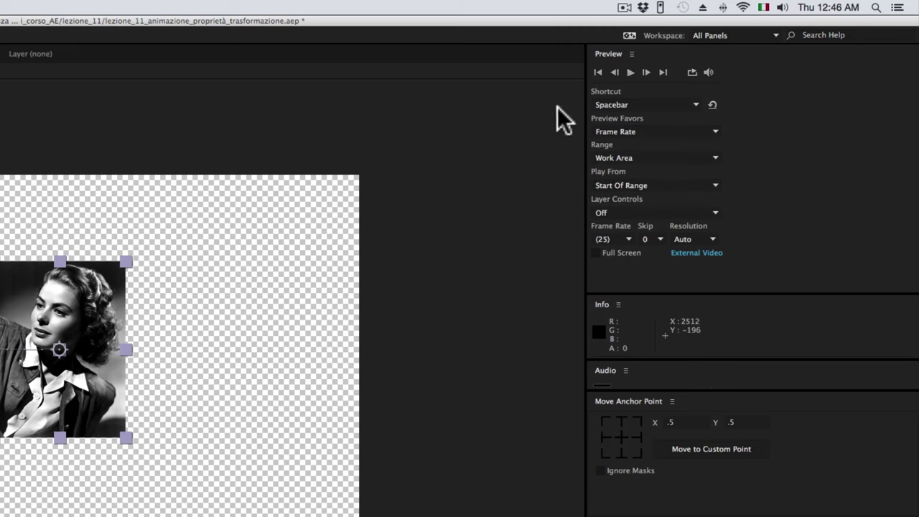
click(614, 104)
click(630, 117)
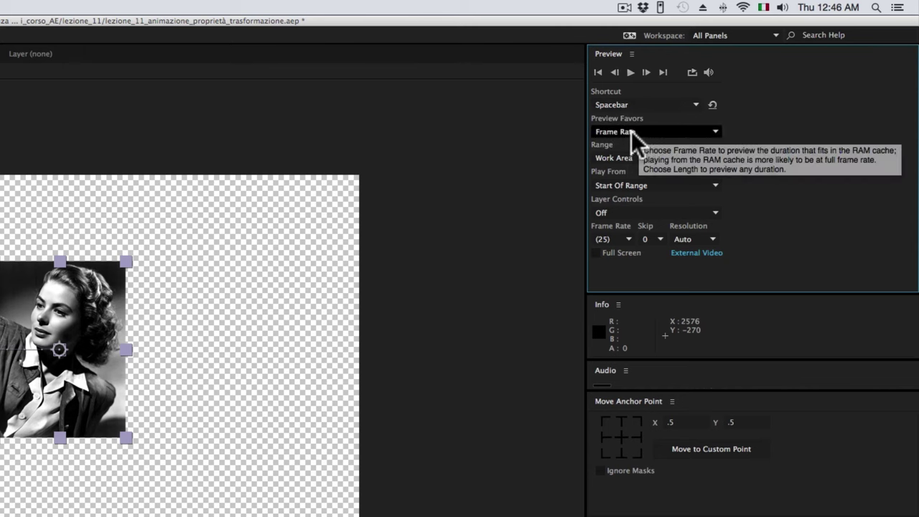
click(646, 131)
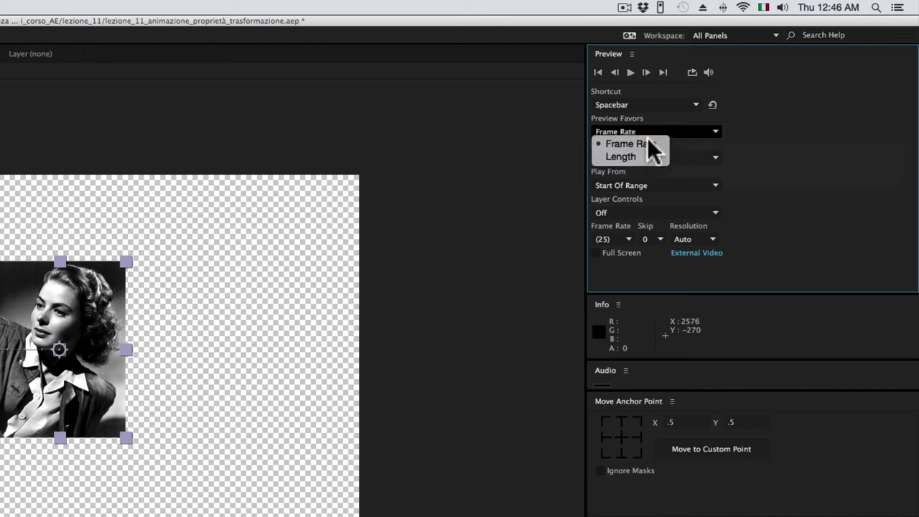
click(646, 143)
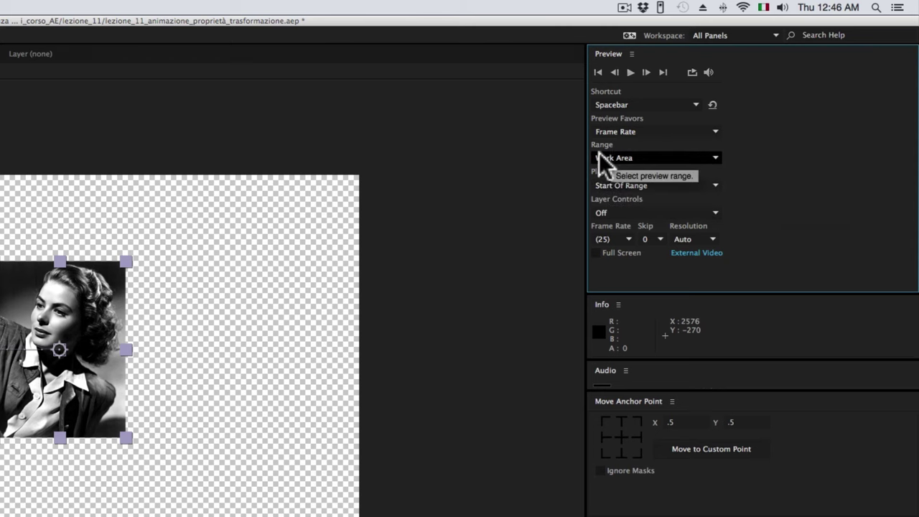
click(652, 188)
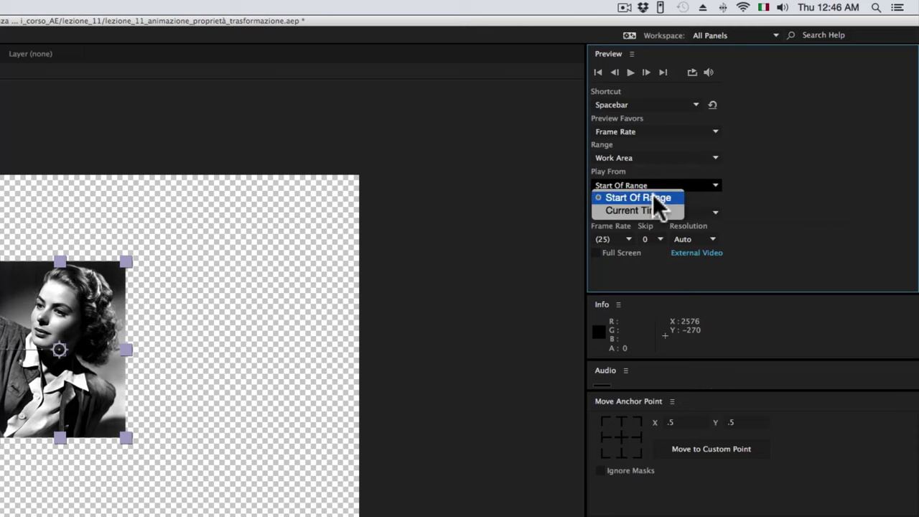
click(653, 193)
click(645, 159)
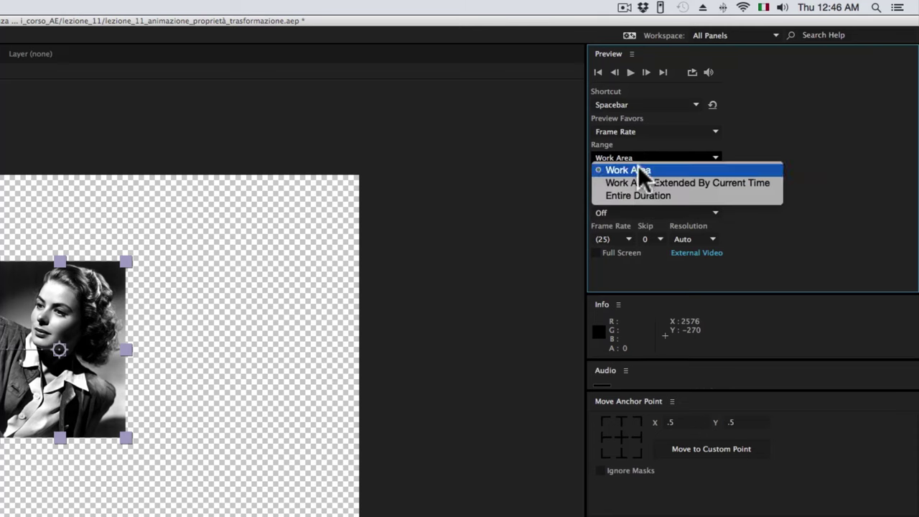
click(638, 168)
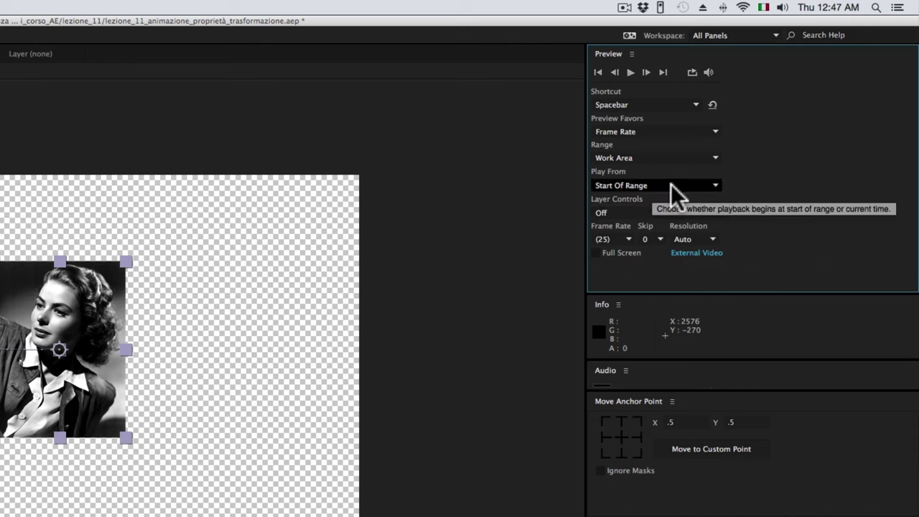
click(713, 238)
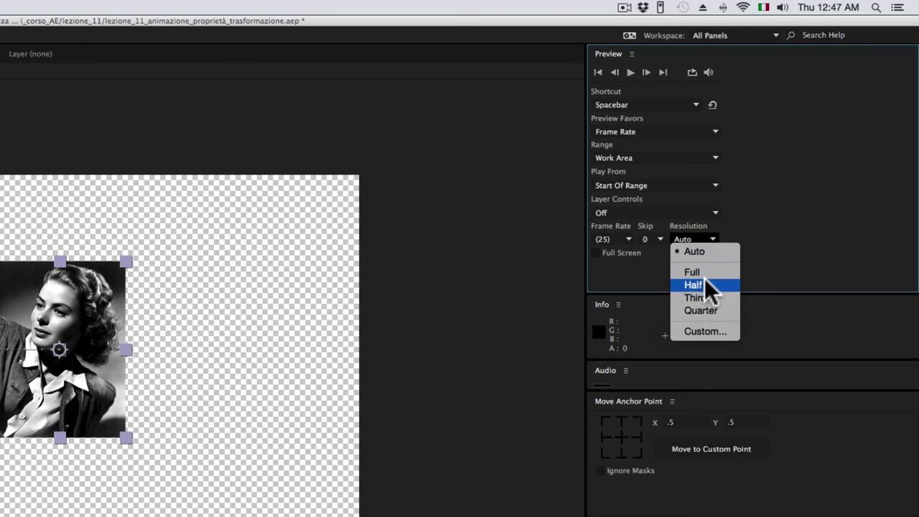
click(711, 250)
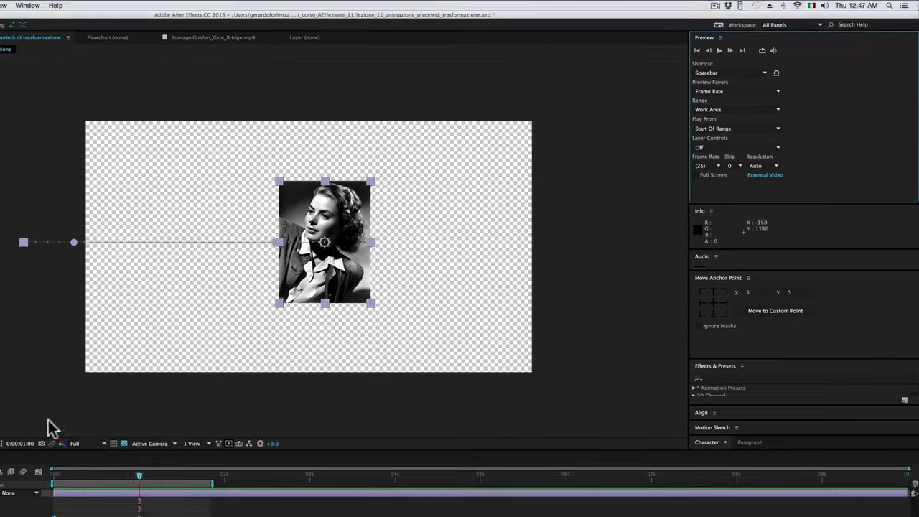
Step: Play and stop a preview of the photo sliding in from the left
click(104, 442)
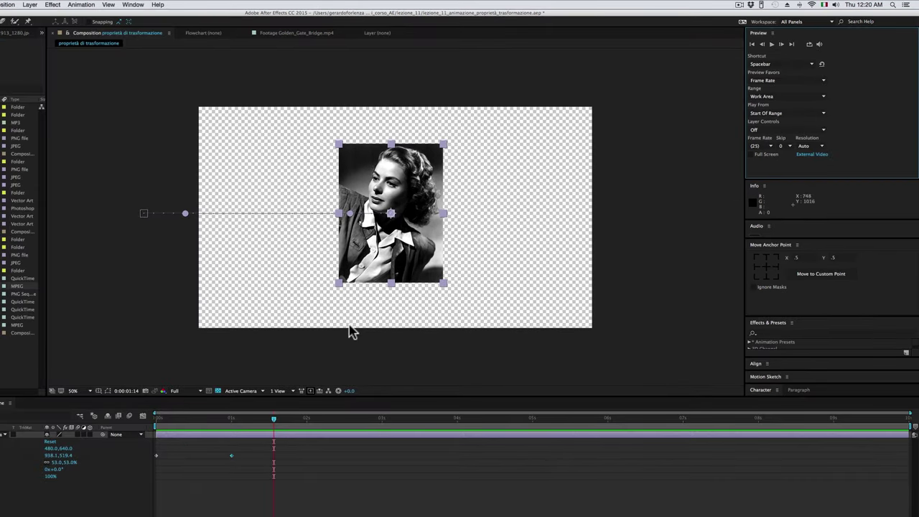
drag(273, 419, 268, 419)
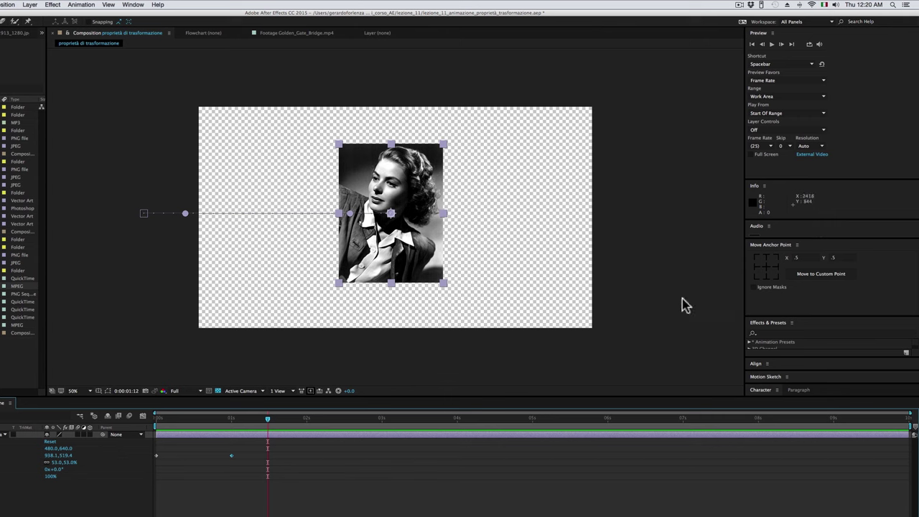
key(space)
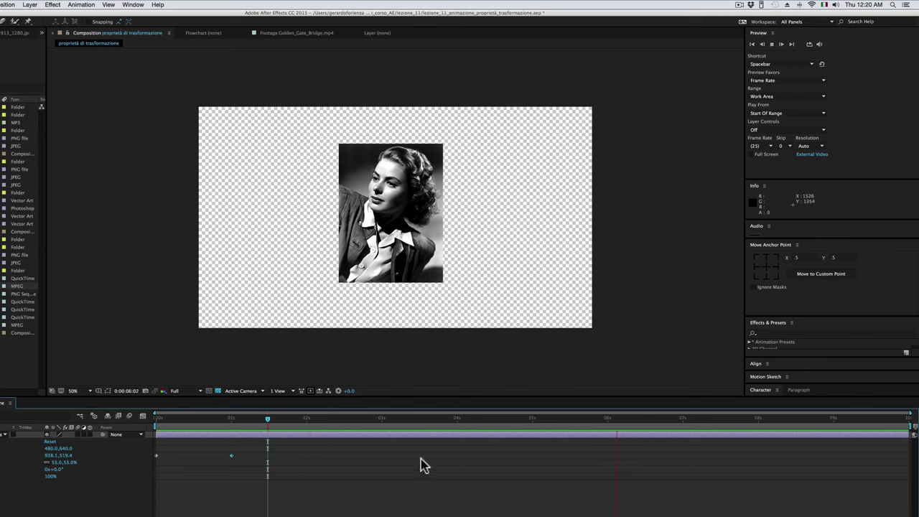
key(space)
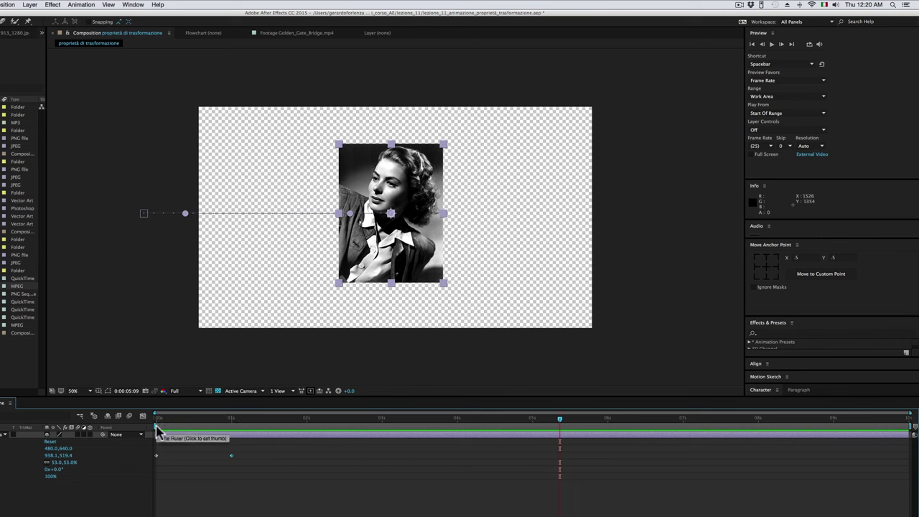
Step: Pull the work-area end in to roughly 1.3 seconds, just after the slide-in
drag(156, 424, 185, 425)
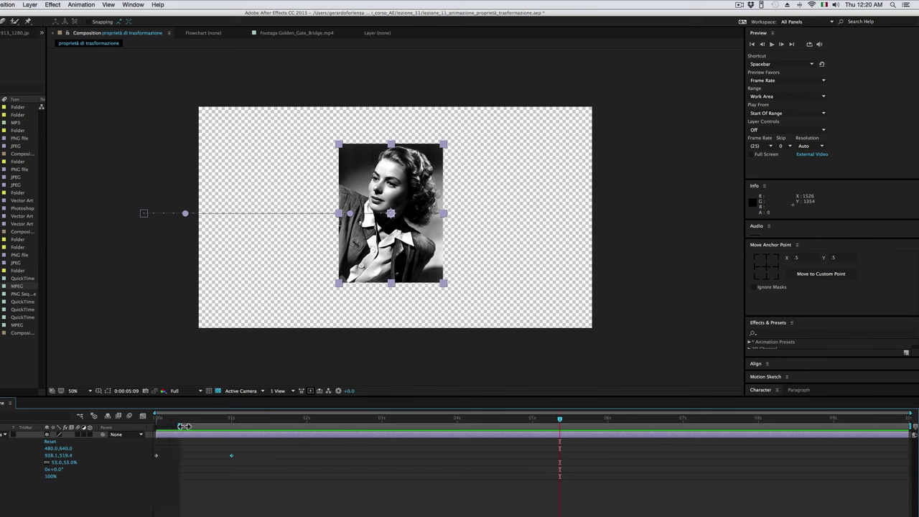
drag(185, 425, 157, 425)
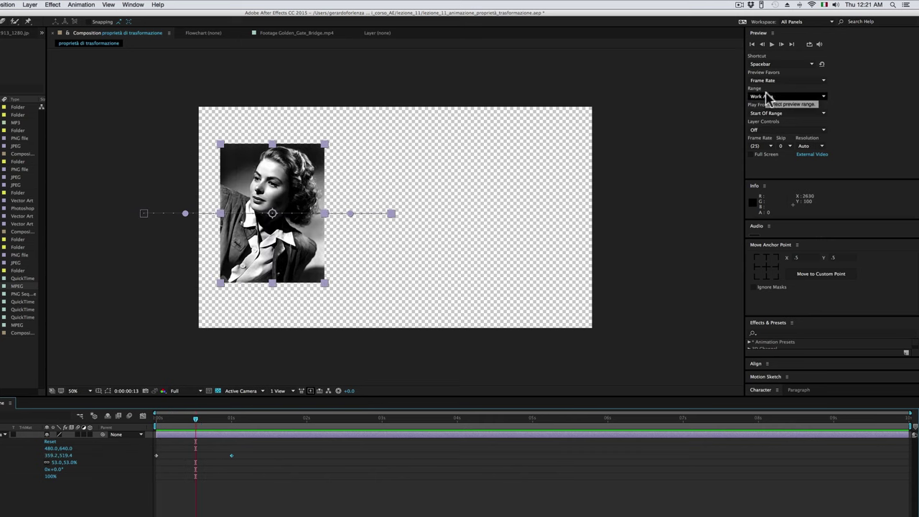
mouse_move(195, 425)
mouse_down()
mouse_move(259, 425)
mouse_move(225, 425)
mouse_up()
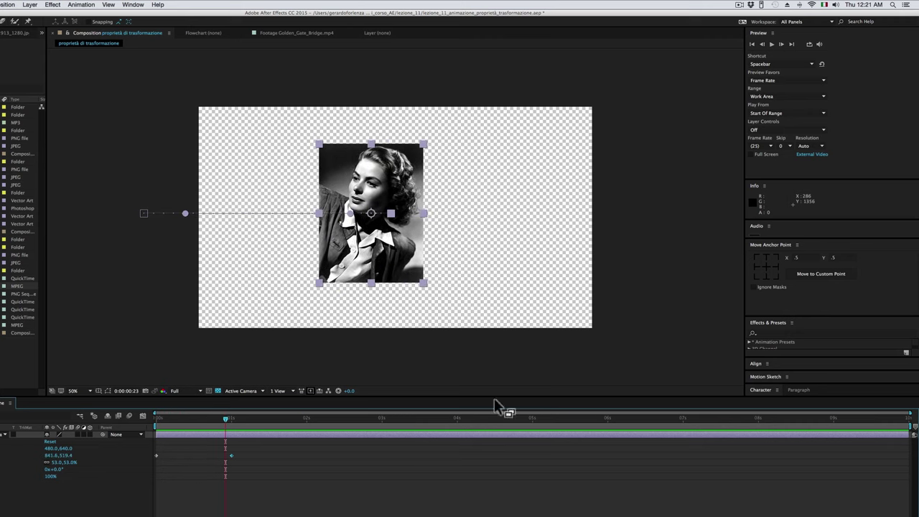
drag(909, 428, 246, 430)
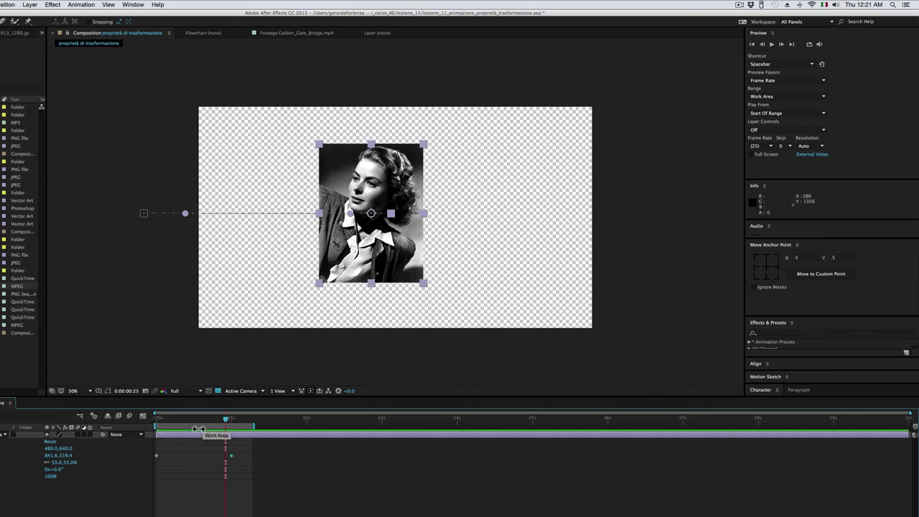
Step: Loop a RAM preview, stop at frame 18, and extend the work area to about 1.8 seconds
key(space)
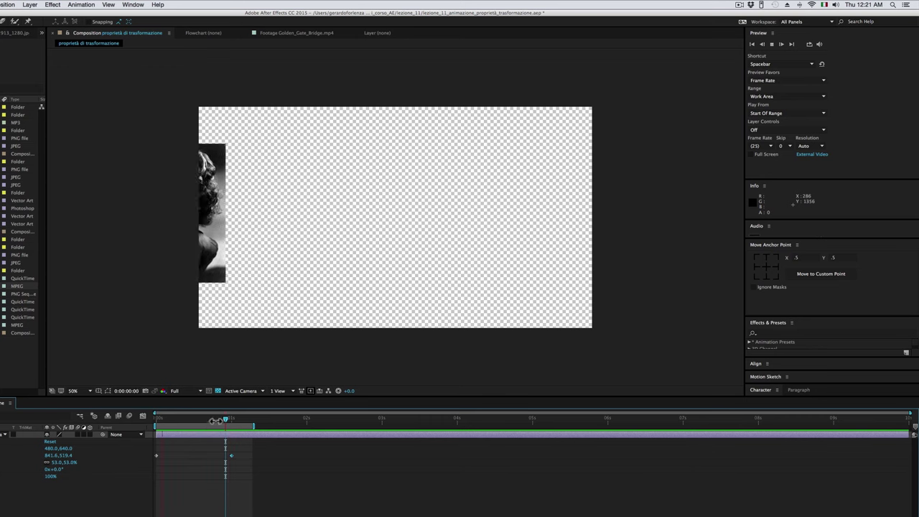
click(211, 418)
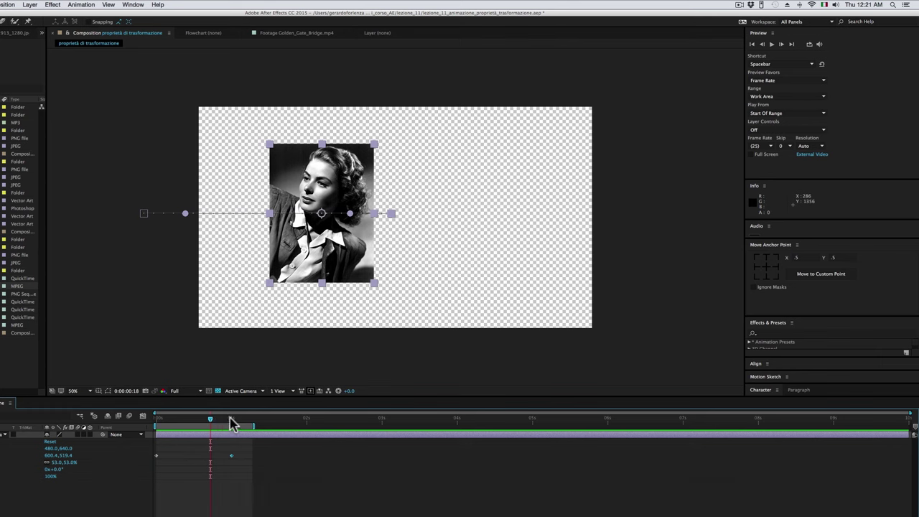
drag(247, 426, 295, 426)
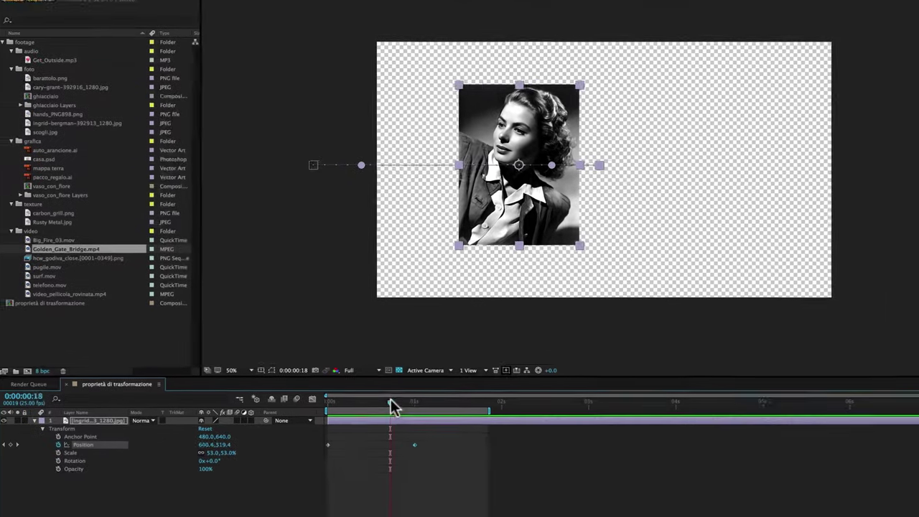
mouse_move(390, 399)
mouse_down()
mouse_move(386, 407)
mouse_move(419, 403)
mouse_up()
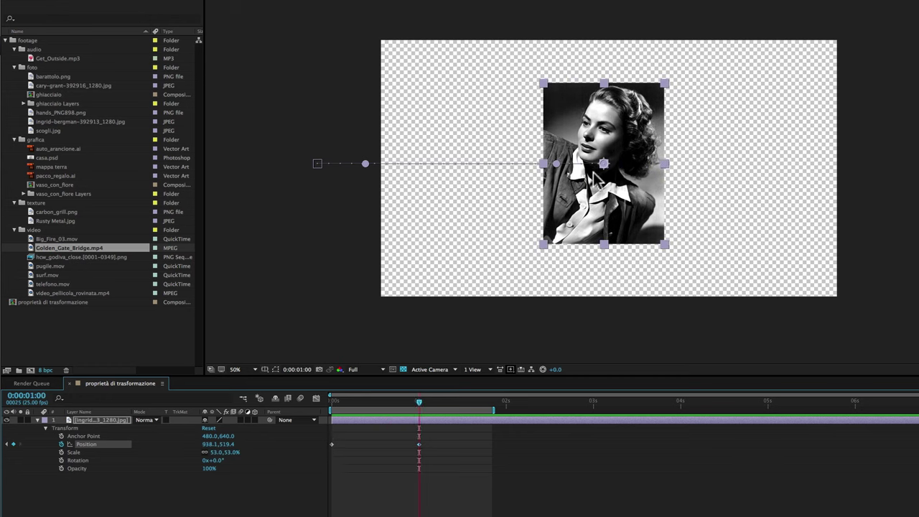
Step: Move the second Position keyframe to about half a second and preview the faster slide-in
click(420, 443)
mouse_move(419, 445)
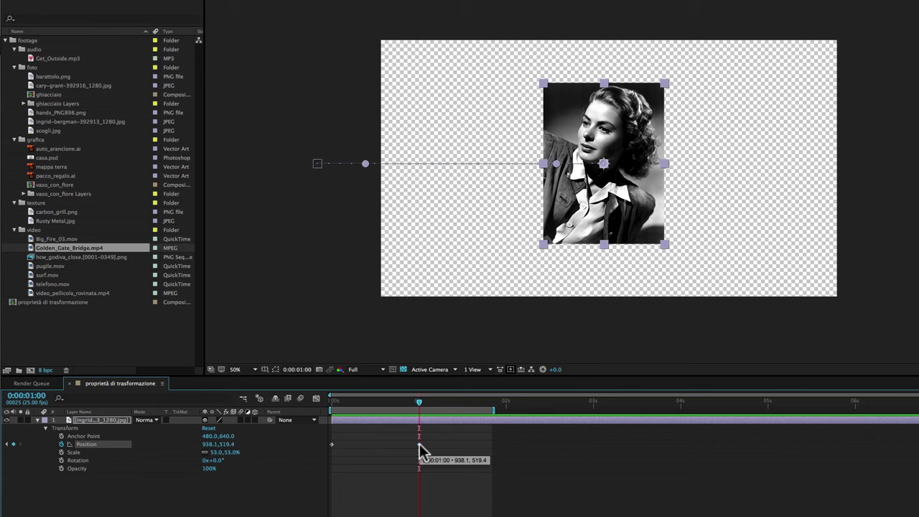
drag(418, 444, 399, 452)
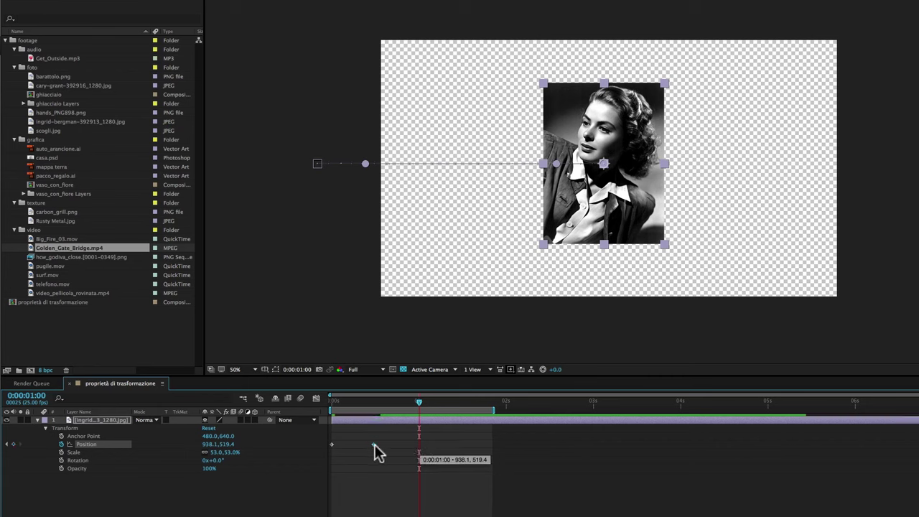
drag(368, 445, 374, 445)
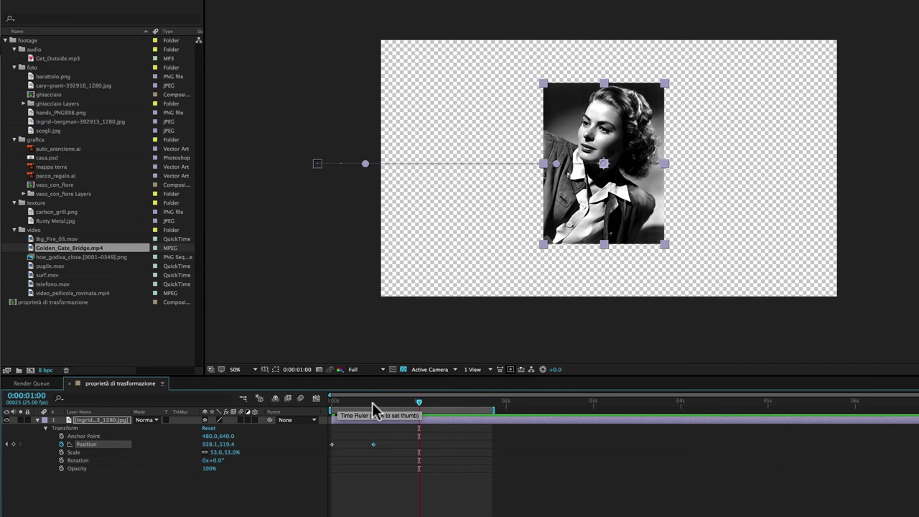
drag(347, 399, 373, 408)
key(space)
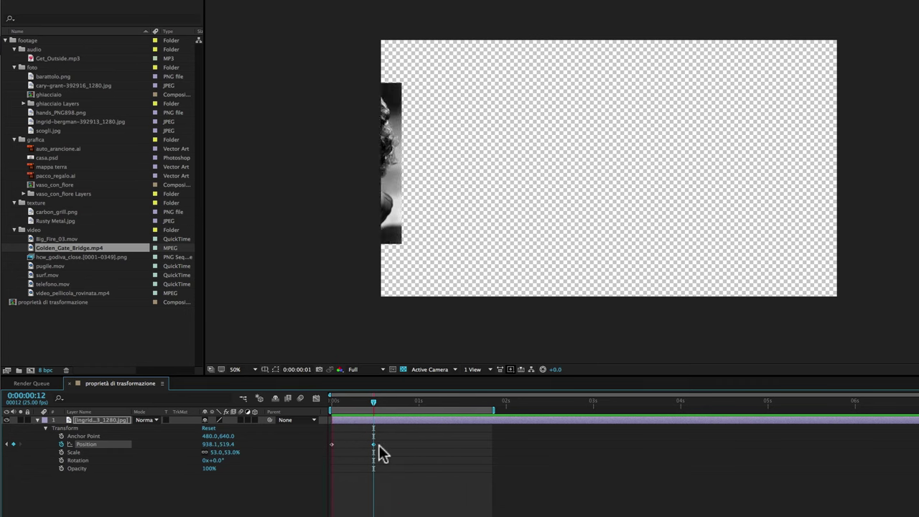
Step: Shift the keyframe later, fine-tune it across previews, and stop at 0:00:01:11
mouse_move(373, 443)
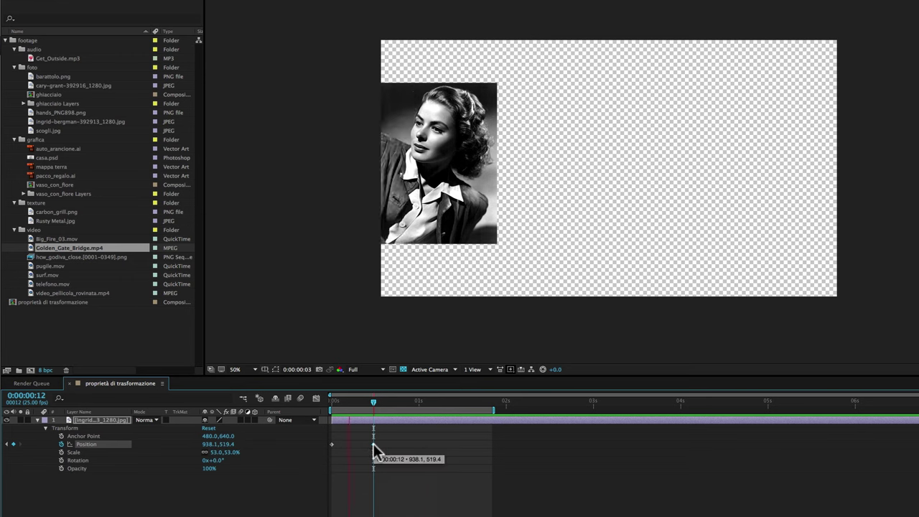
drag(373, 444, 481, 443)
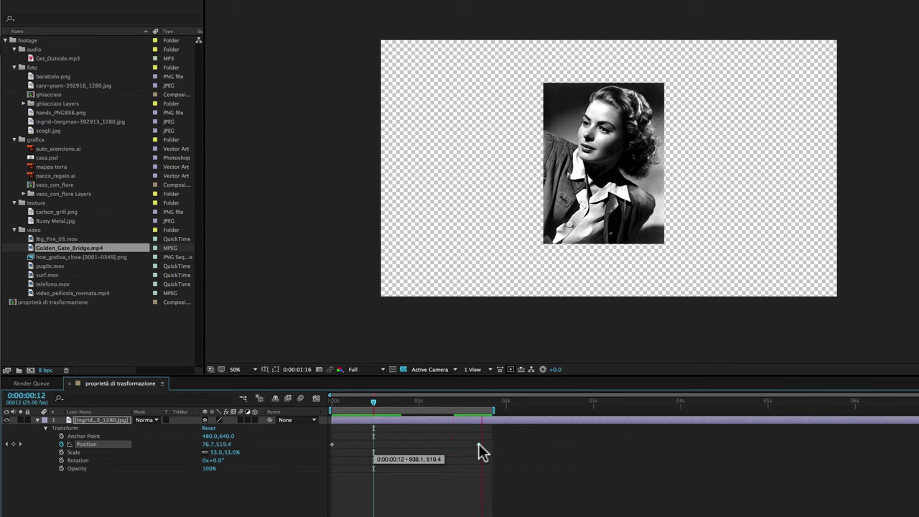
key(space)
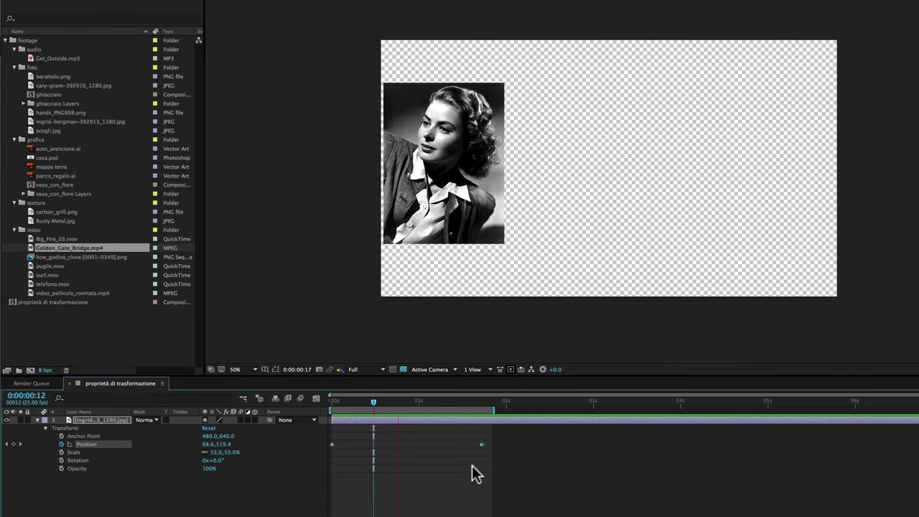
drag(482, 443, 471, 444)
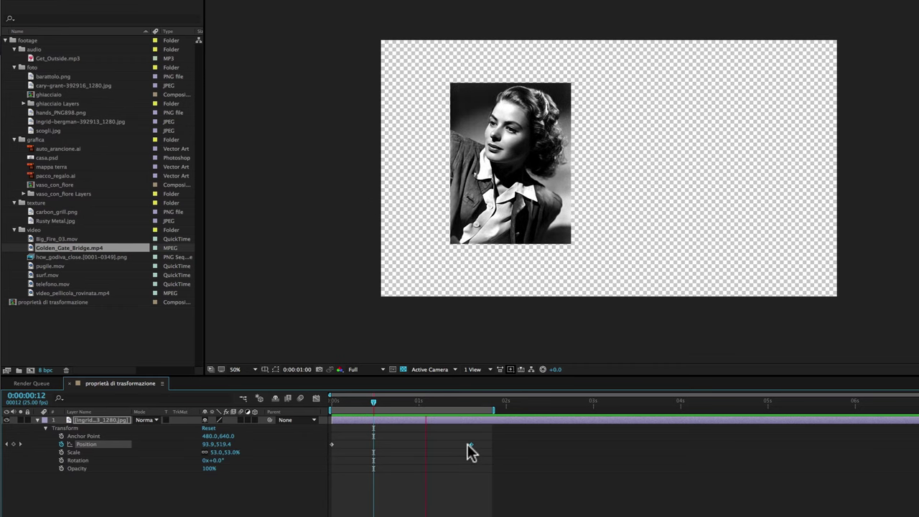
mouse_move(470, 443)
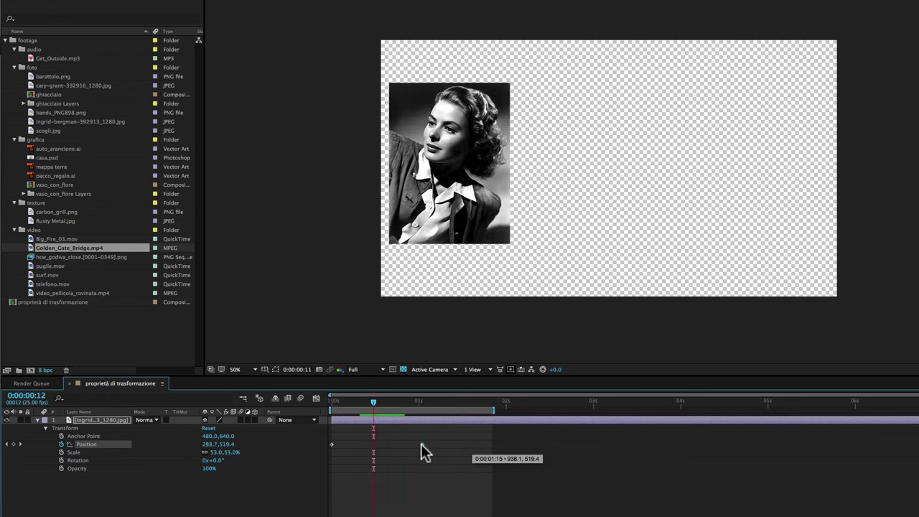
drag(419, 444, 453, 444)
key(space)
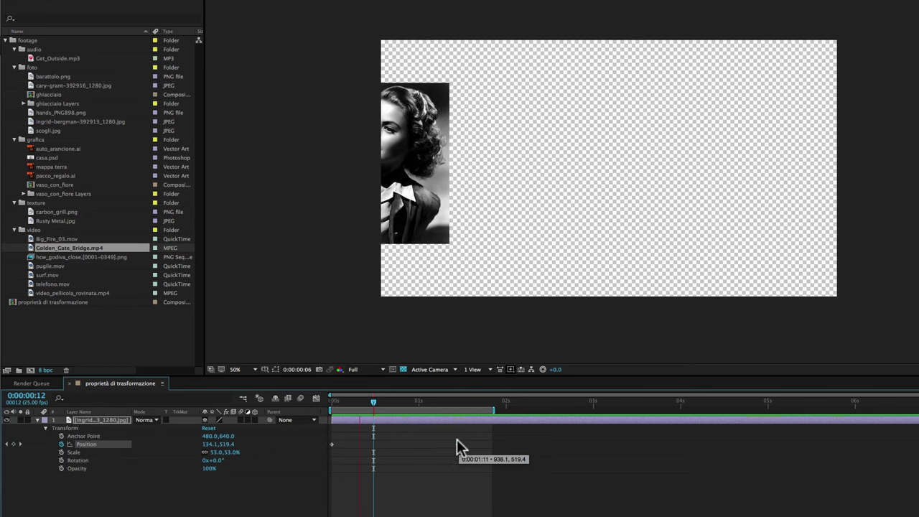
click(457, 402)
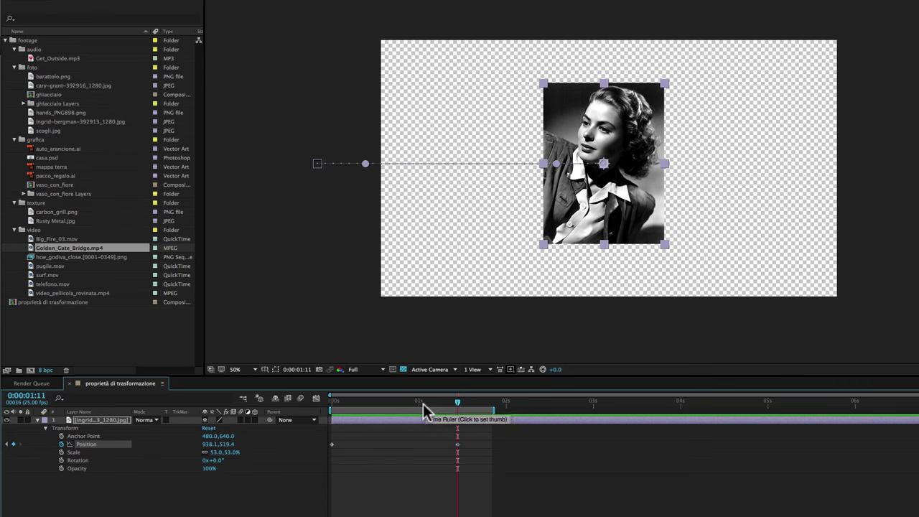
Step: Scrub and preview the slide-in, checking the photo is centred at 0:00:00:13
mouse_move(387, 403)
mouse_down()
mouse_move(424, 406)
mouse_move(416, 445)
mouse_move(459, 444)
mouse_move(377, 443)
mouse_up()
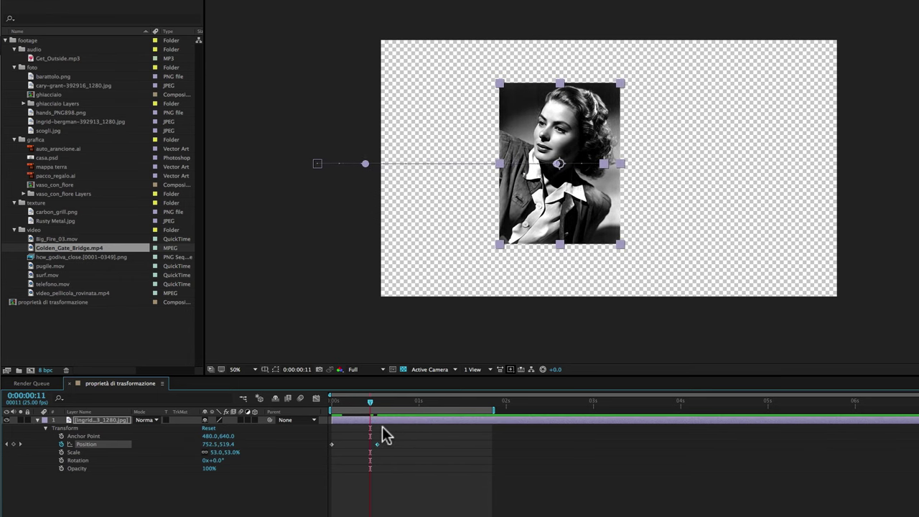
key(space)
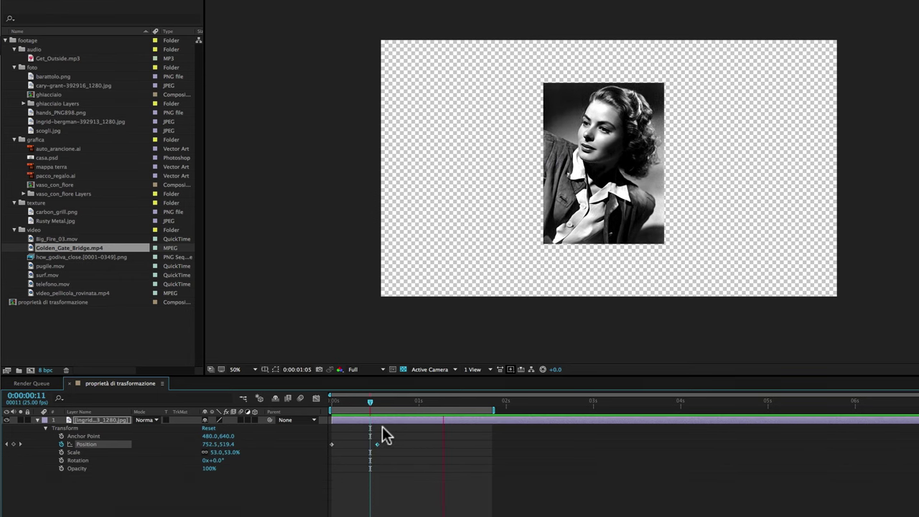
key(space)
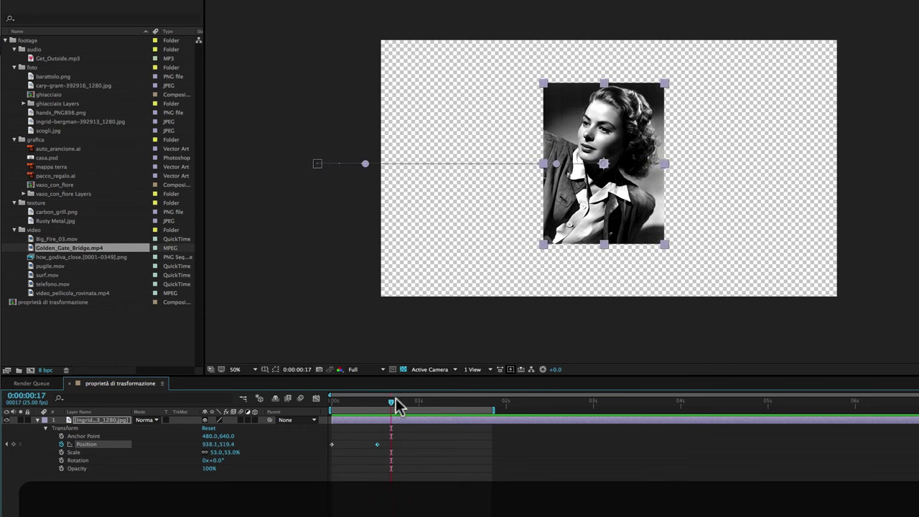
click(391, 404)
drag(391, 404, 336, 406)
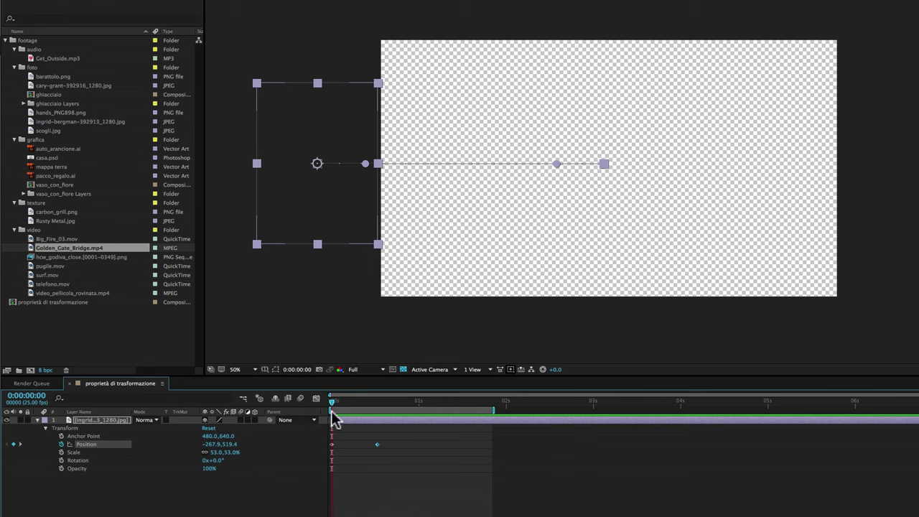
drag(331, 402, 377, 403)
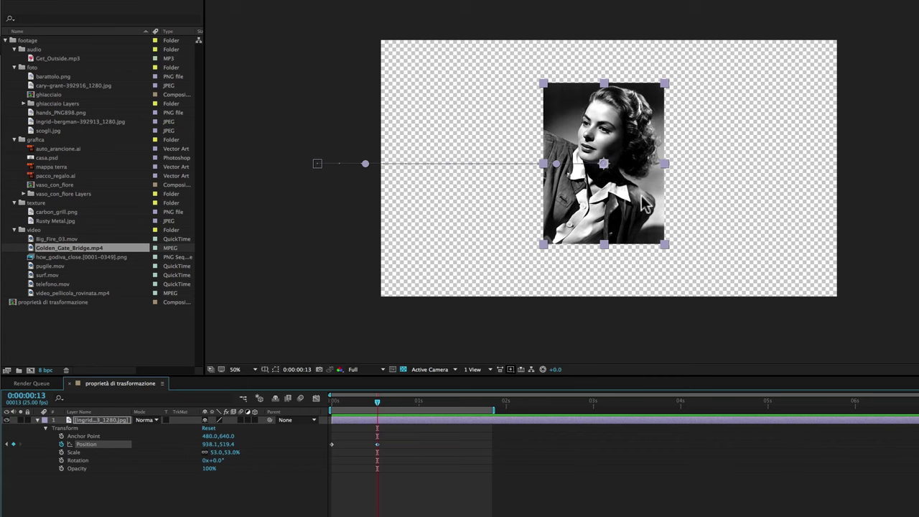
click(398, 401)
click(329, 443)
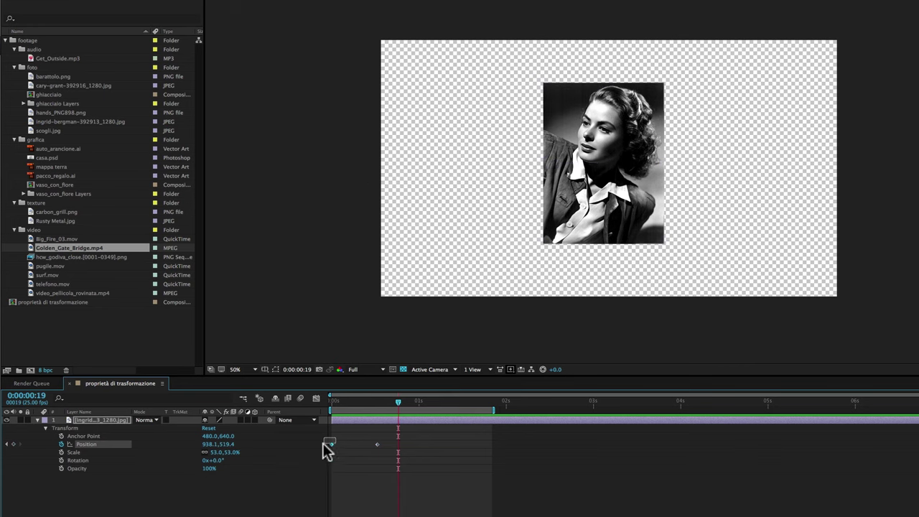
drag(340, 400, 331, 399)
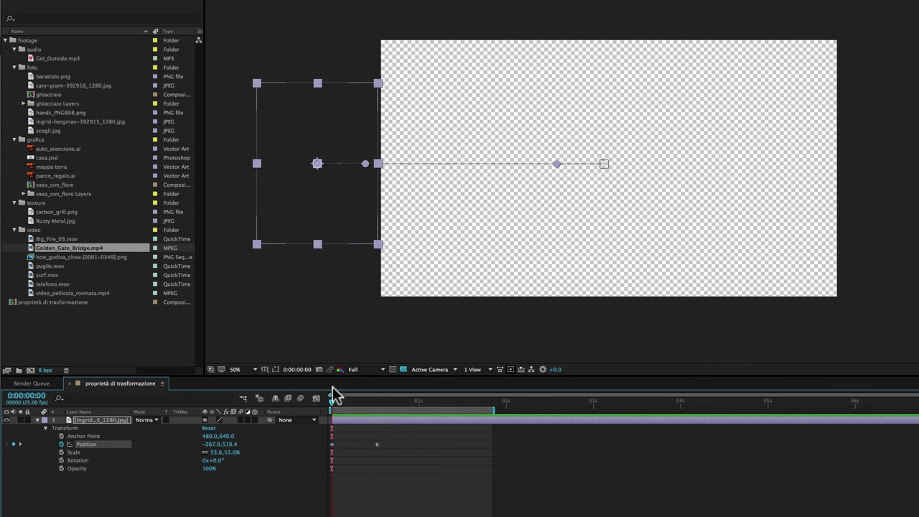
click(377, 402)
Step: Trial pushing the photo right at 0:00:00:23, then undo that Position change
click(376, 444)
drag(380, 402, 394, 401)
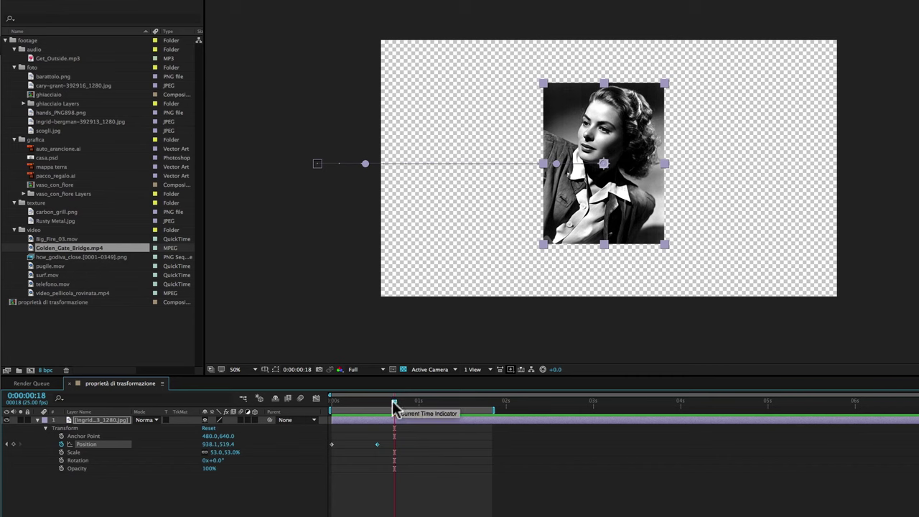
drag(392, 404, 410, 404)
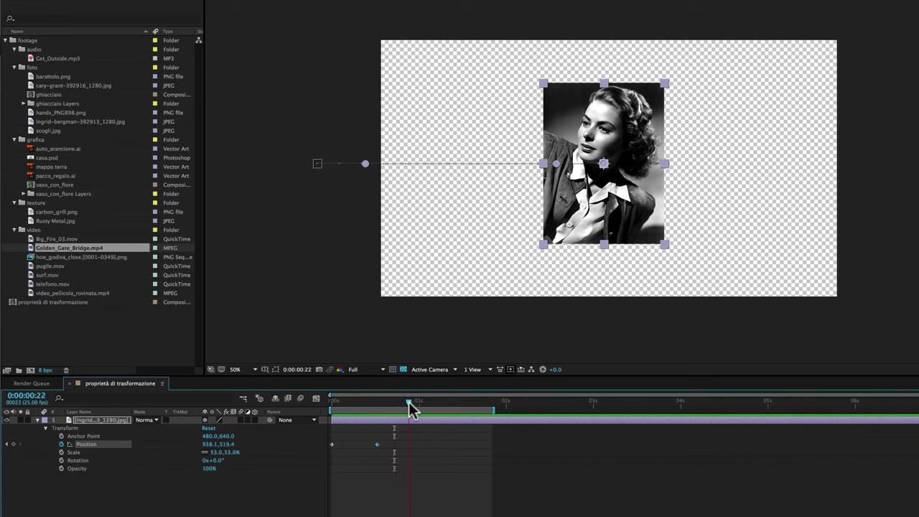
click(387, 451)
click(376, 443)
drag(210, 444, 796, 409)
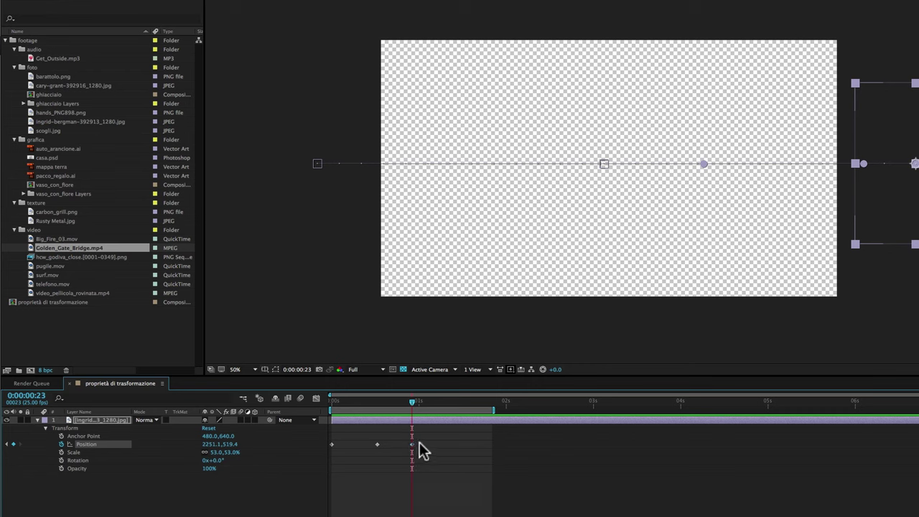
key(super+z)
key(super+z)
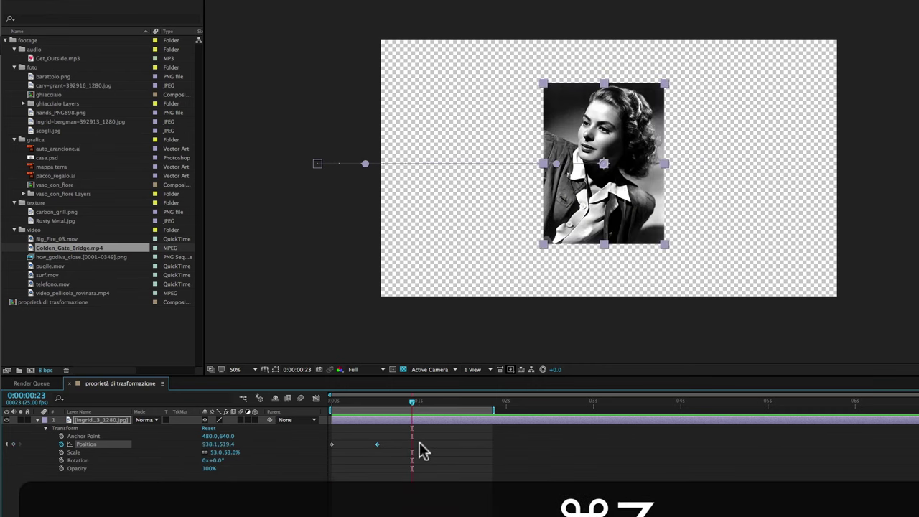
Step: At the 0:00:00:13 Position keyframe, raise X to 2204.1 so the photo passes the right edge
mouse_move(410, 401)
mouse_down()
mouse_move(378, 407)
mouse_move(404, 410)
mouse_up()
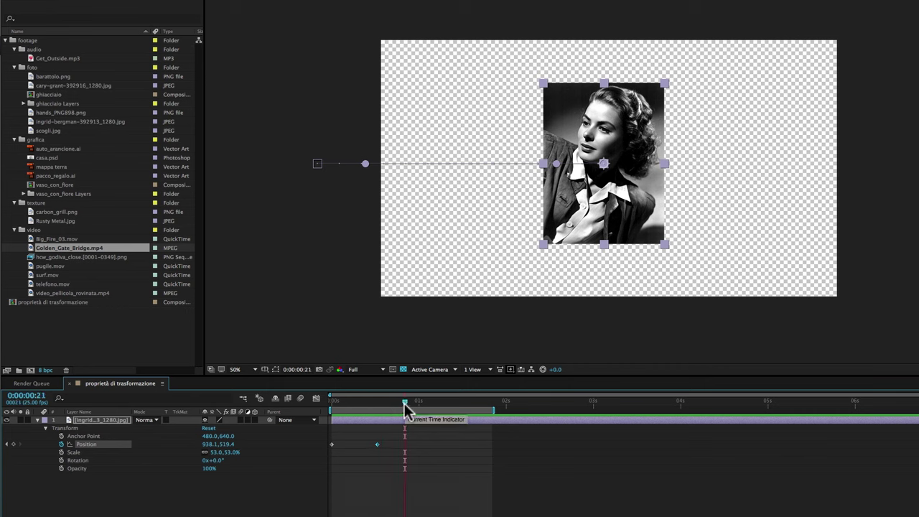
drag(399, 406, 379, 407)
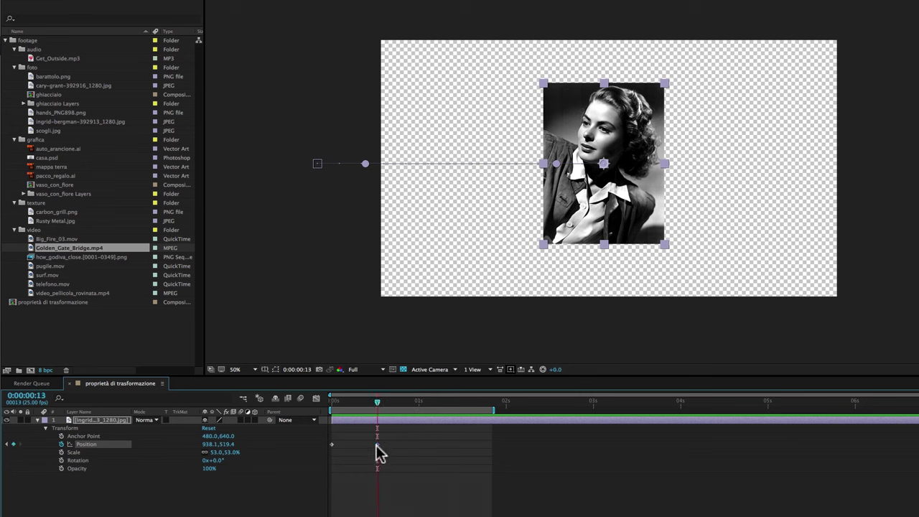
mouse_move(376, 445)
drag(377, 402, 380, 402)
drag(376, 399, 419, 402)
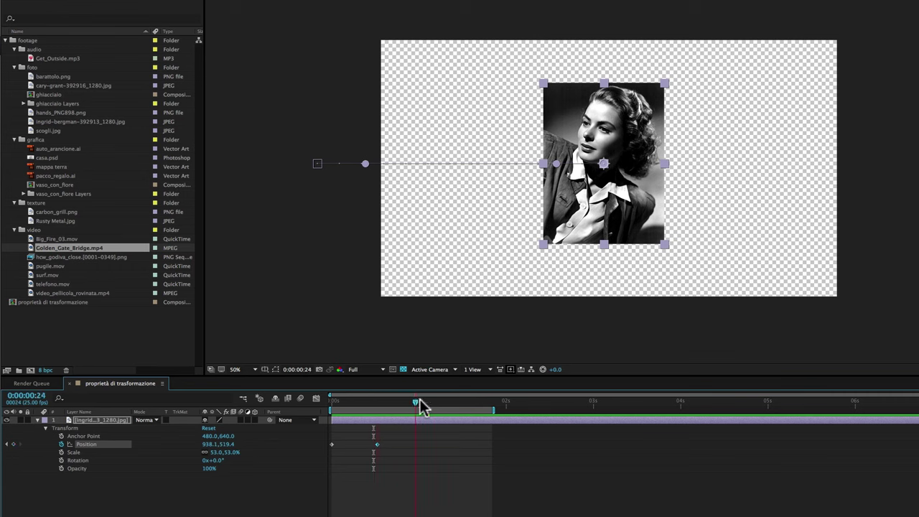
right_click(377, 443)
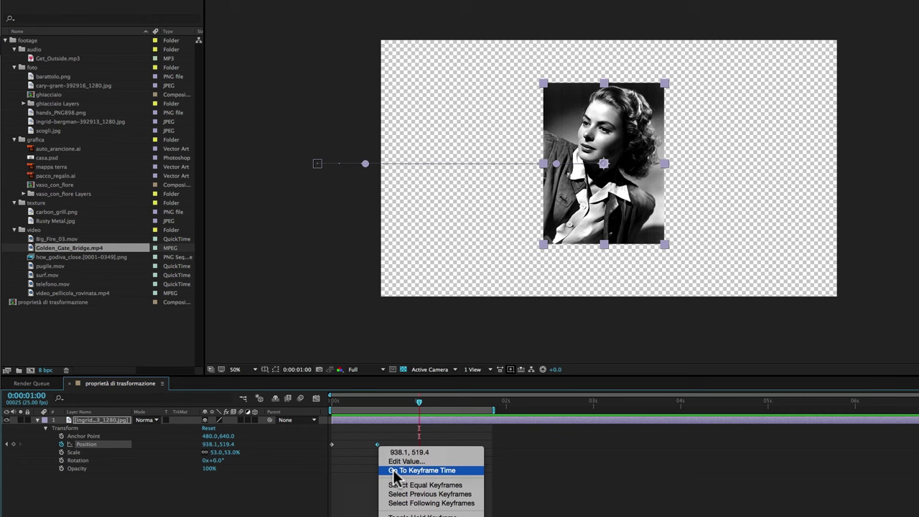
click(393, 470)
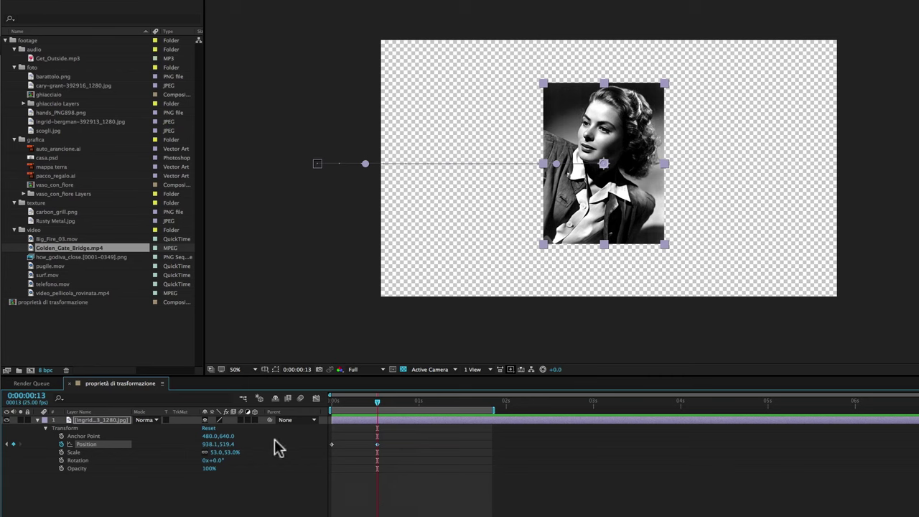
mouse_move(207, 445)
mouse_down()
mouse_move(601, 424)
mouse_move(791, 428)
mouse_up()
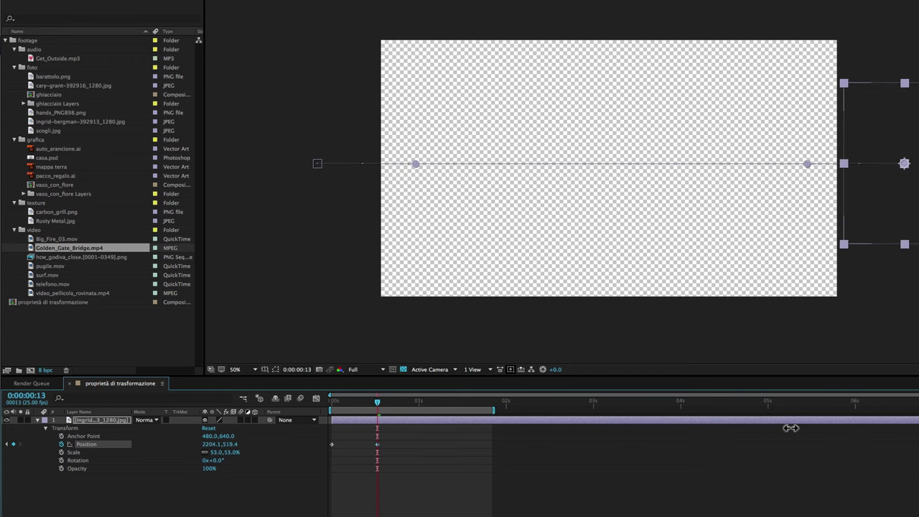
Step: Retime the off-screen Position keyframe with previews, finally settling it at 0:00:01:00
click(378, 443)
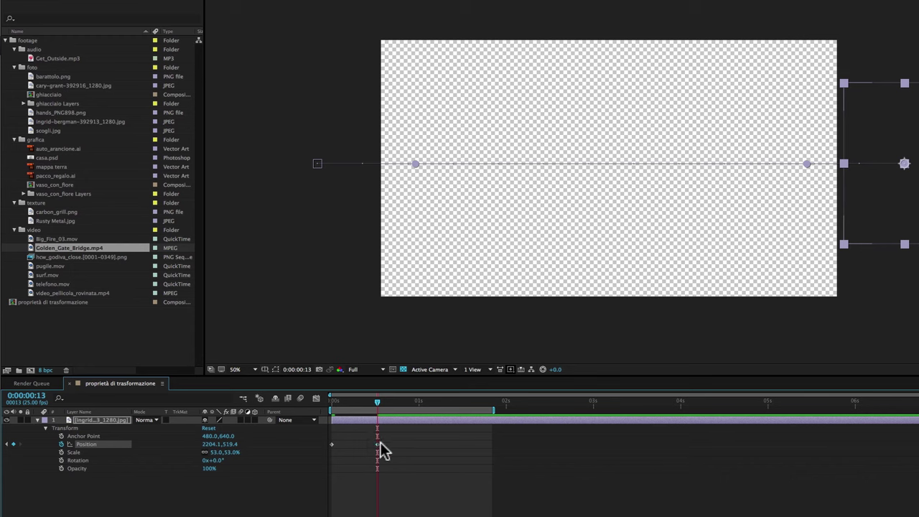
key(space)
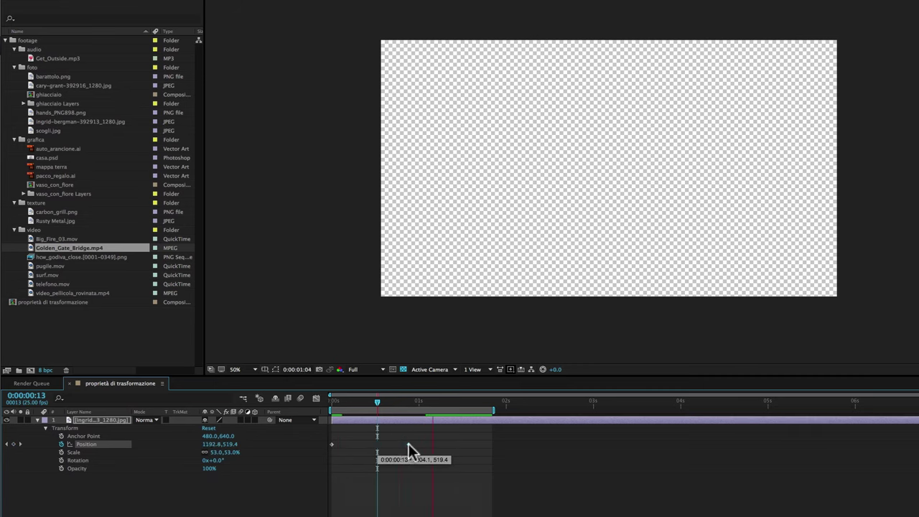
drag(419, 443, 485, 443)
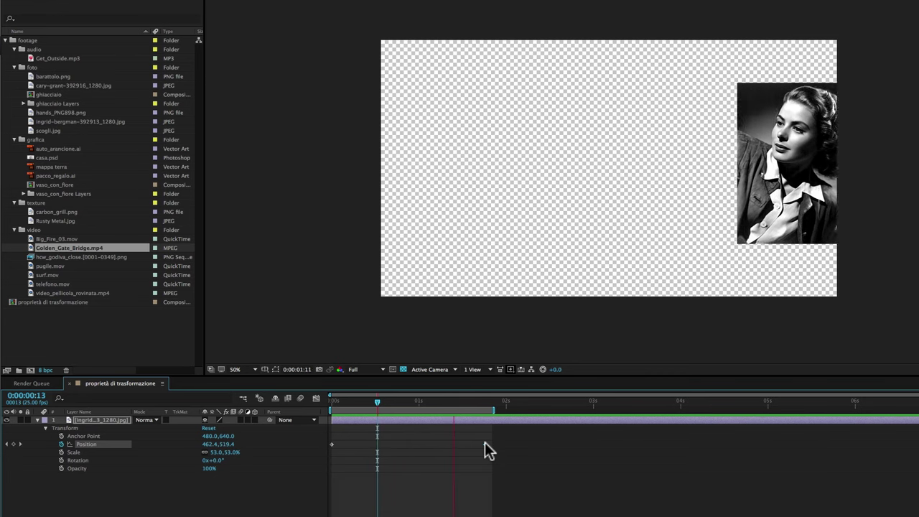
mouse_move(484, 445)
mouse_down()
mouse_move(399, 444)
mouse_move(483, 445)
mouse_up()
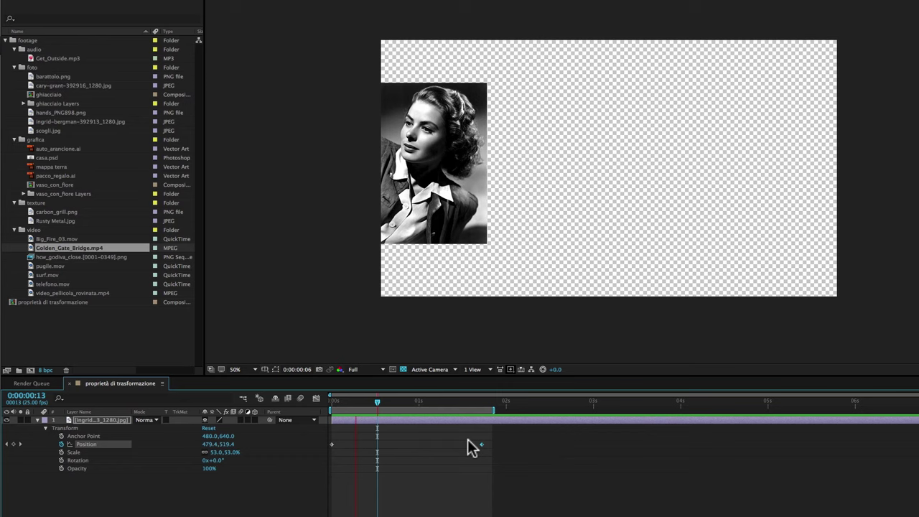
key(space)
drag(439, 403, 464, 404)
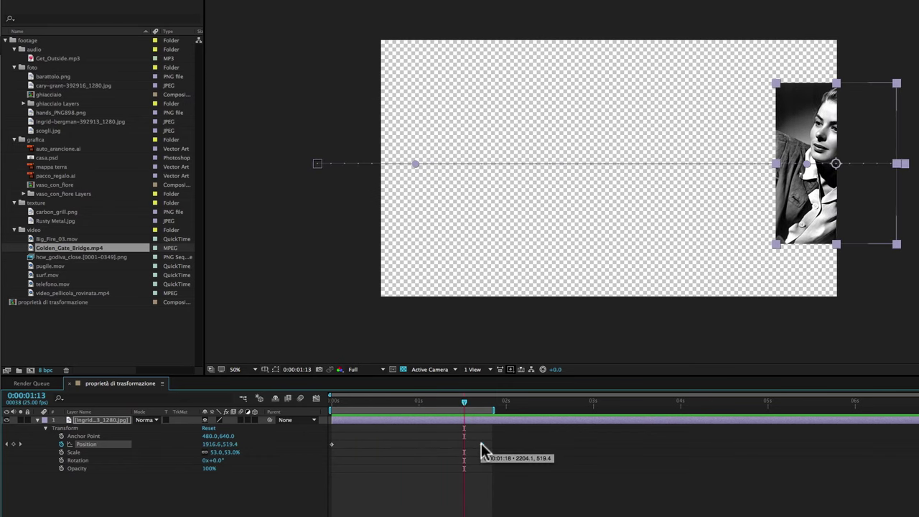
mouse_move(464, 403)
mouse_down()
mouse_move(481, 404)
mouse_move(425, 403)
mouse_up()
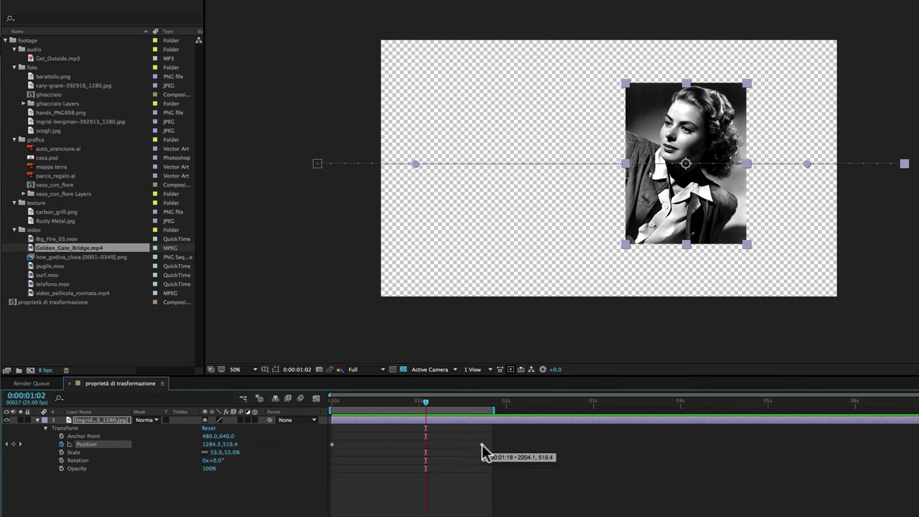
drag(482, 444, 418, 444)
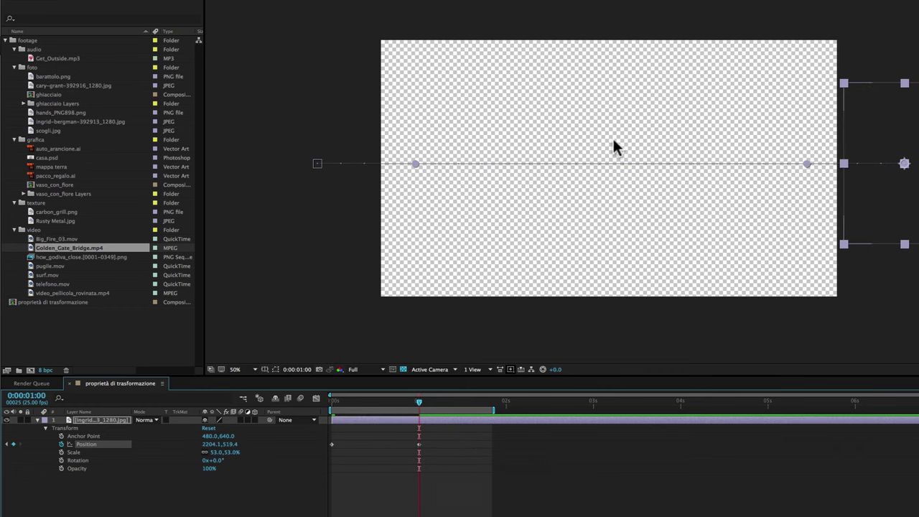
Step: Set the 1-second Position keyframe to 1028.1, 519.4 and preview the slide-in
drag(422, 402, 447, 402)
right_click(419, 444)
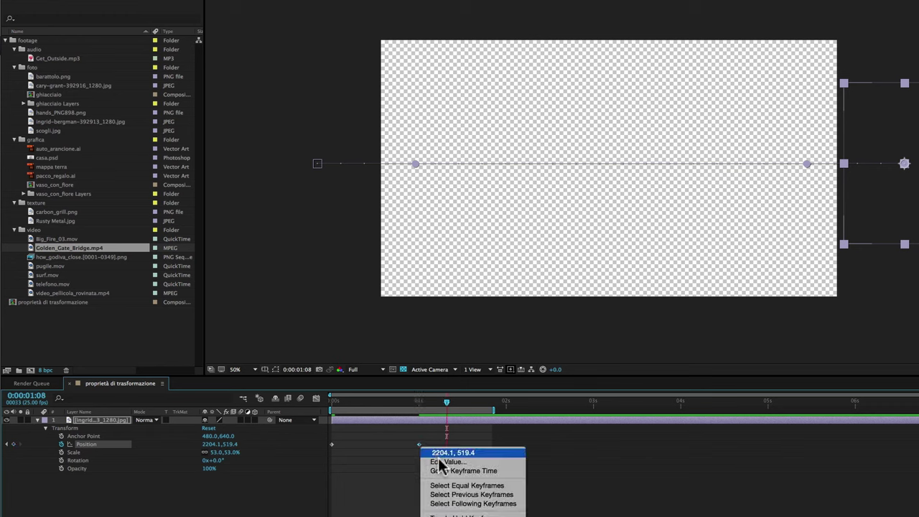
click(441, 472)
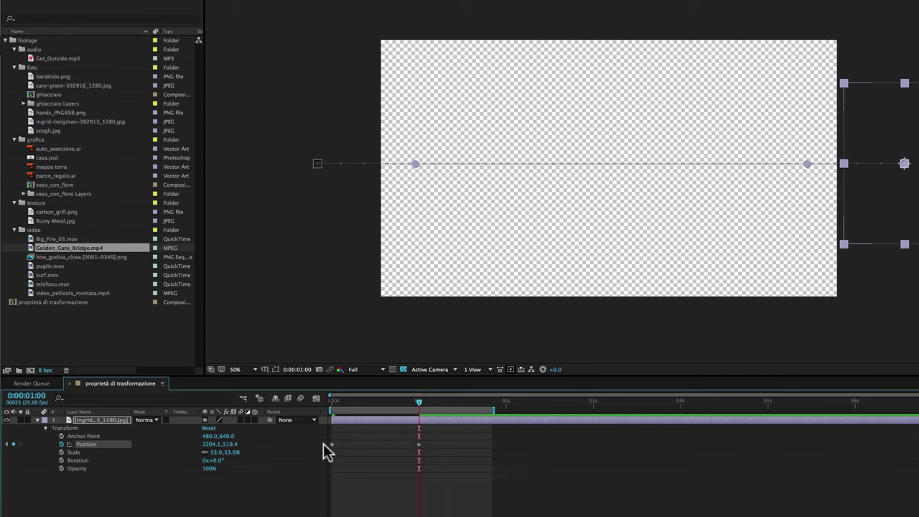
drag(210, 444, 143, 444)
mouse_move(203, 444)
mouse_down()
mouse_move(31, 446)
mouse_move(40, 446)
mouse_up()
key(space)
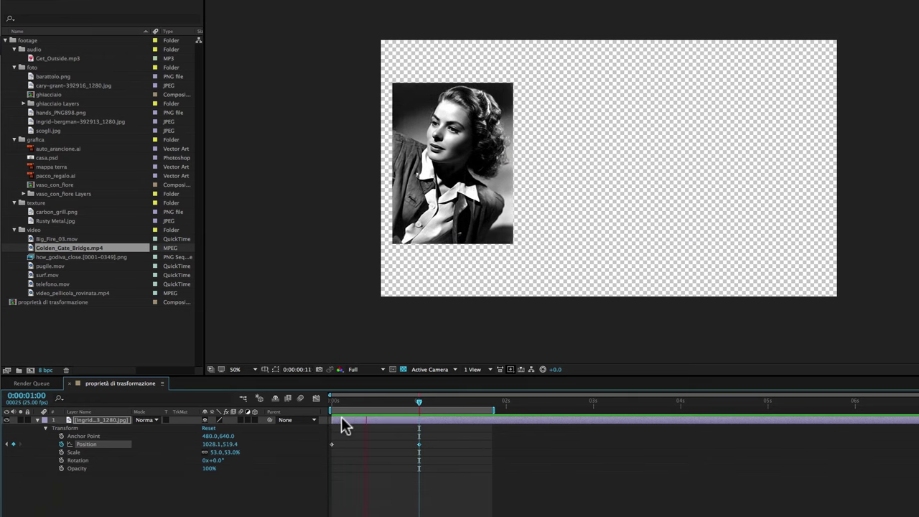
key(space)
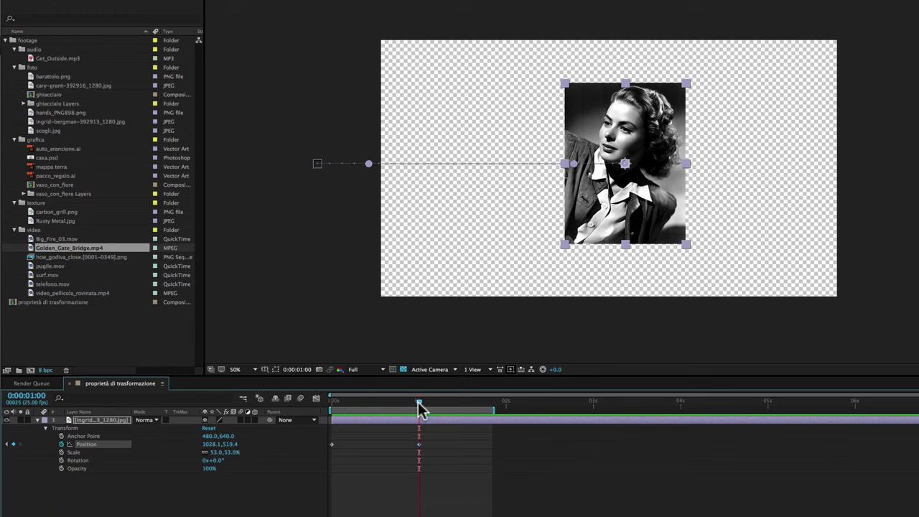
Step: Set Scale to 0% at 0:00:00:00 and record a Scale keyframe there
click(75, 452)
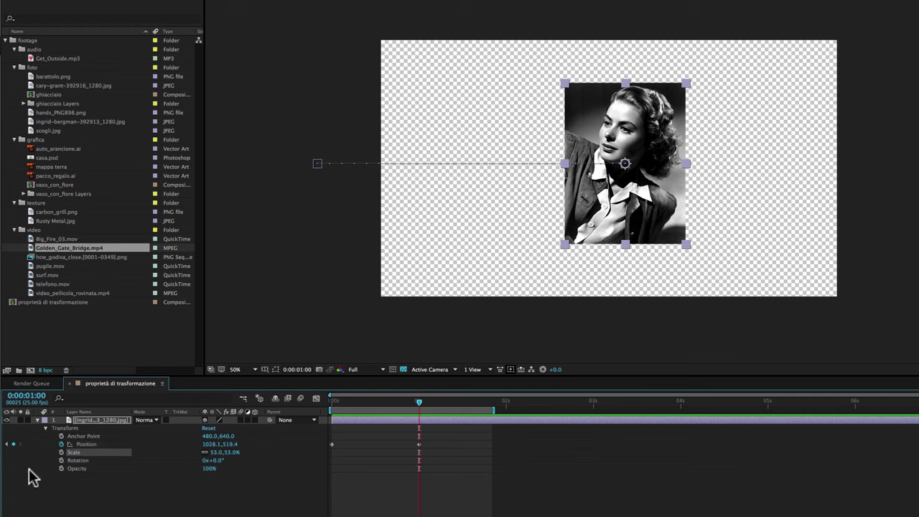
drag(419, 403, 322, 416)
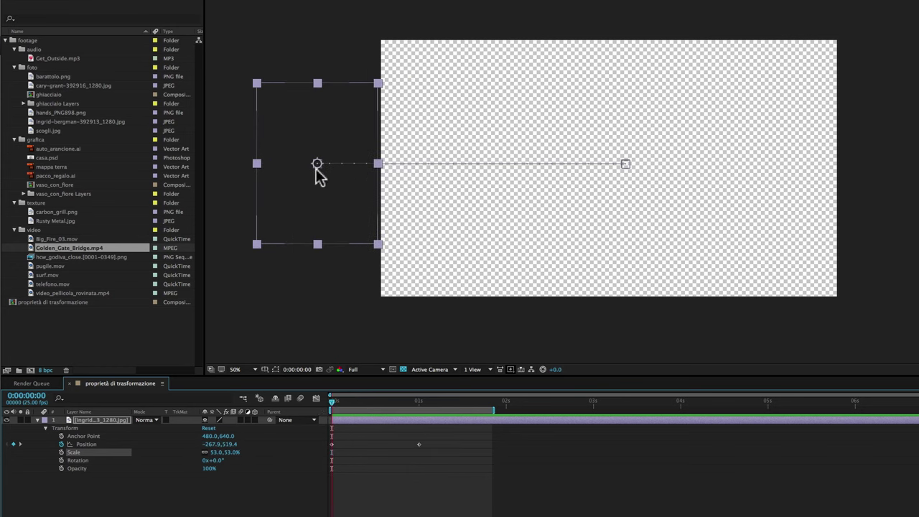
click(215, 452)
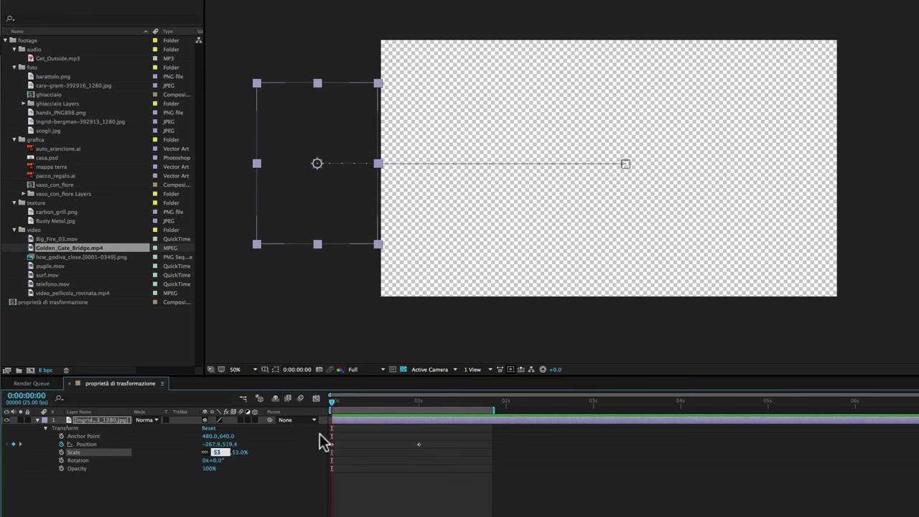
mouse_move(332, 404)
mouse_down()
mouse_move(391, 413)
mouse_move(327, 408)
mouse_up()
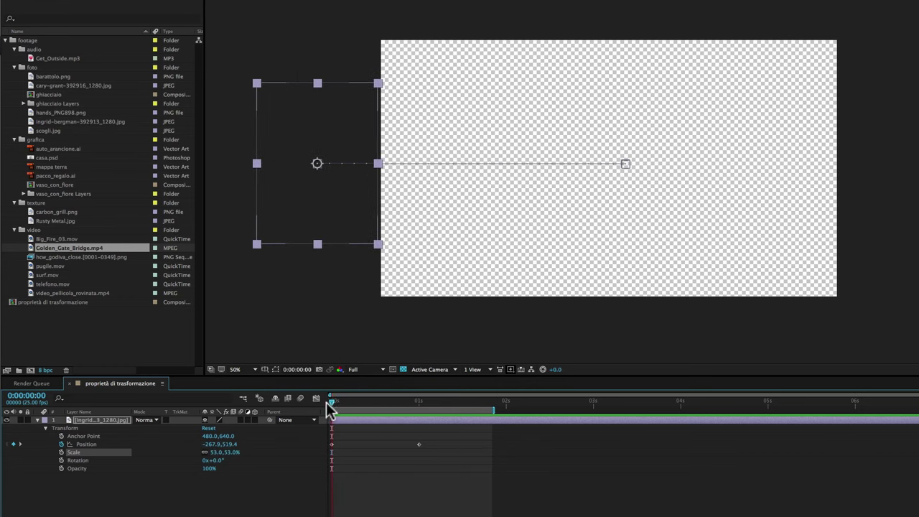
click(214, 452)
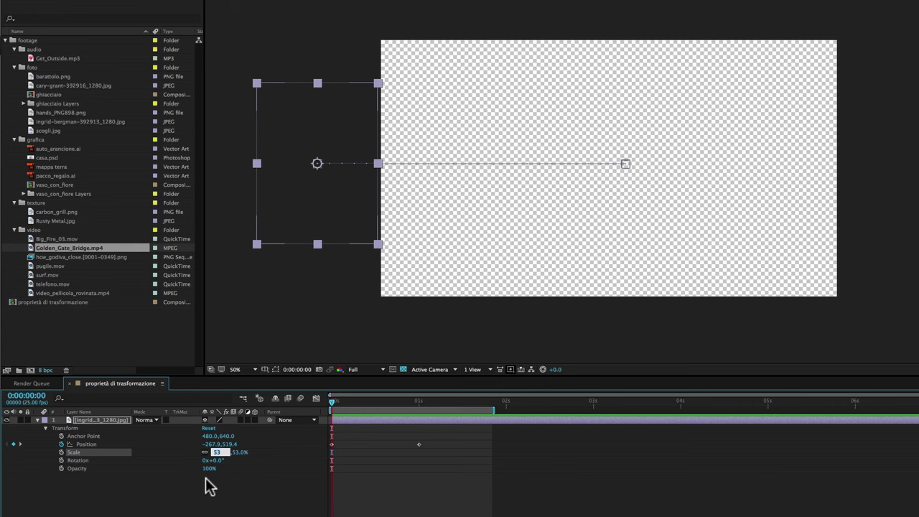
drag(215, 454, 215, 459)
click(215, 453)
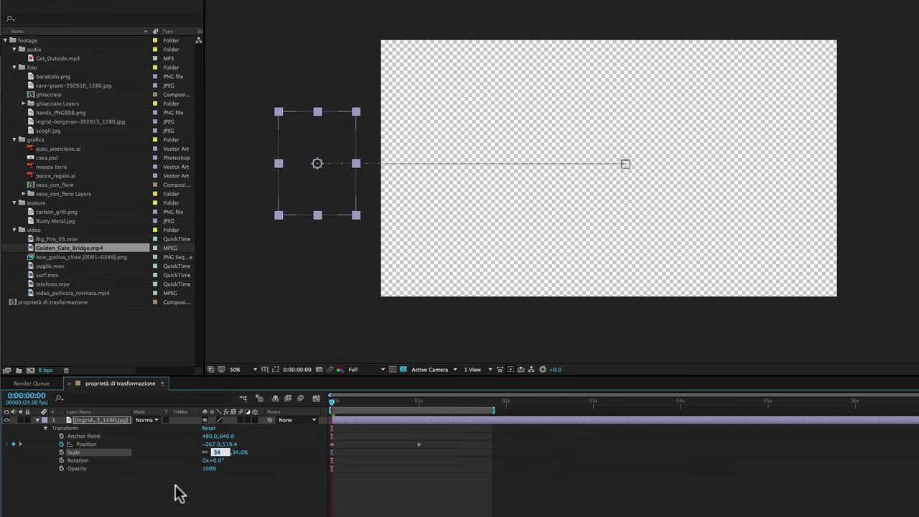
text(0)
key(Return)
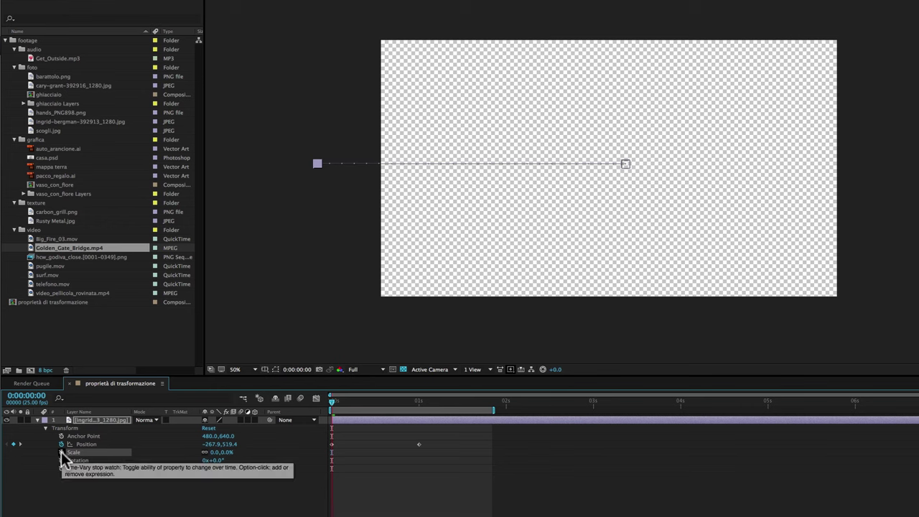
click(61, 452)
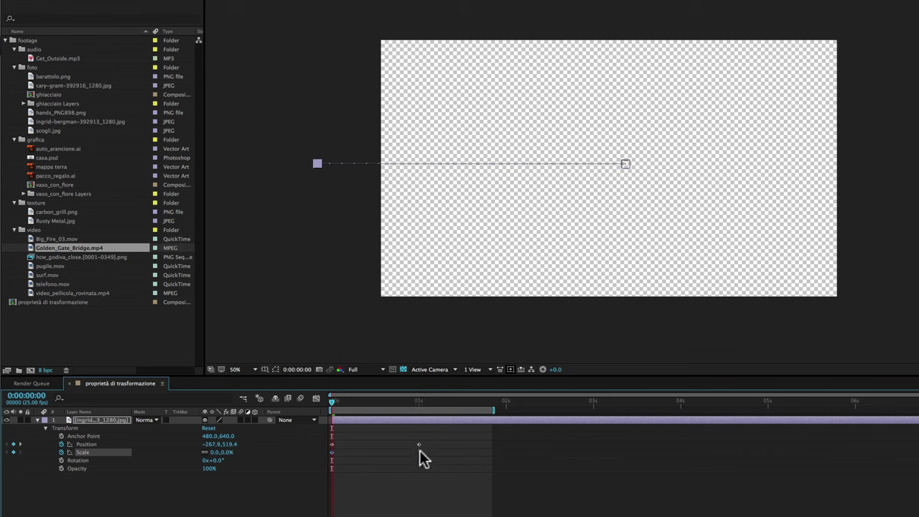
Step: Set Scale to 55% at the 1-second keyframe and preview the slide-and-grow animation
mouse_move(419, 444)
right_click(418, 444)
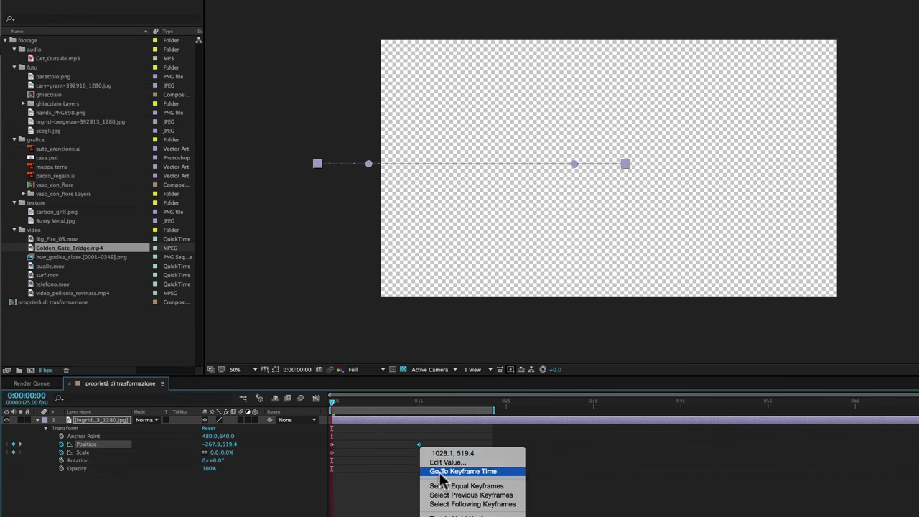
click(440, 471)
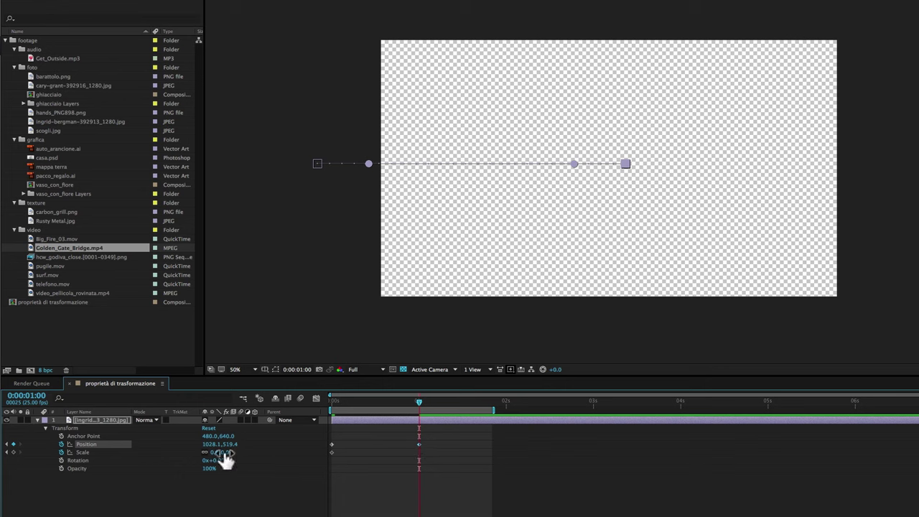
drag(224, 456, 250, 454)
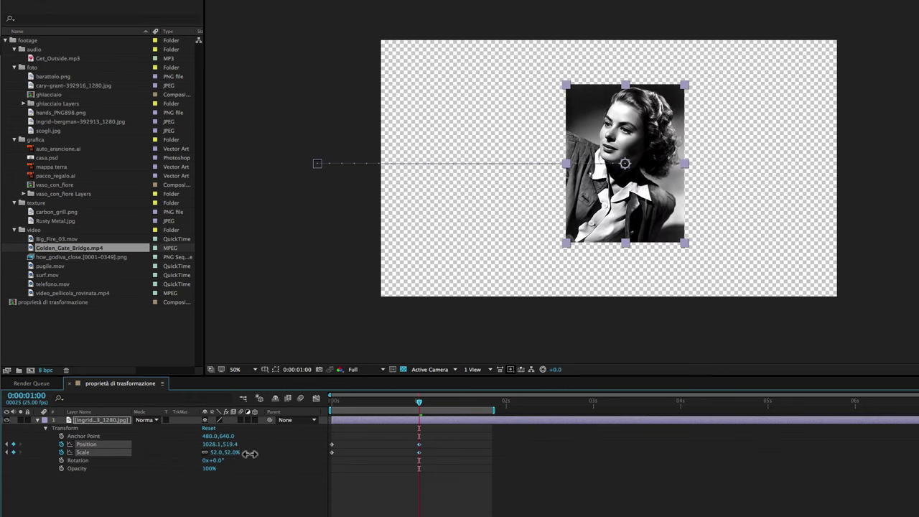
drag(250, 454, 255, 454)
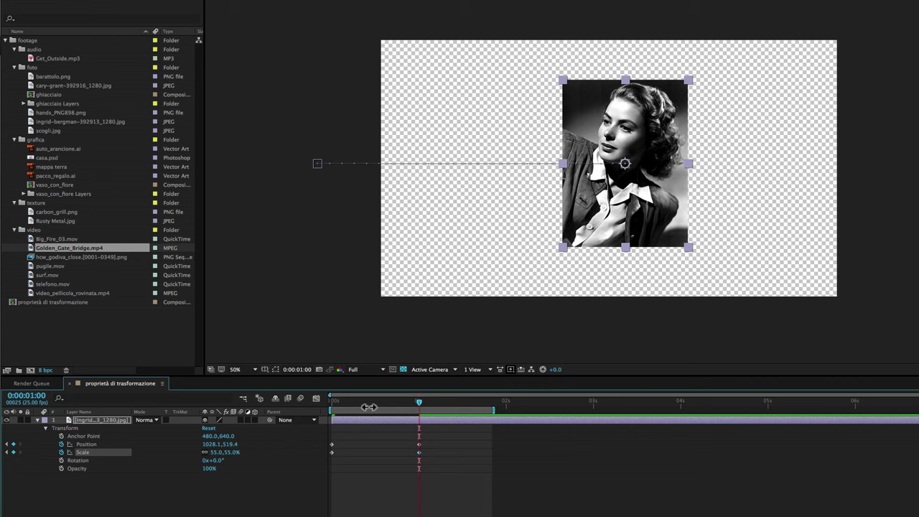
key(space)
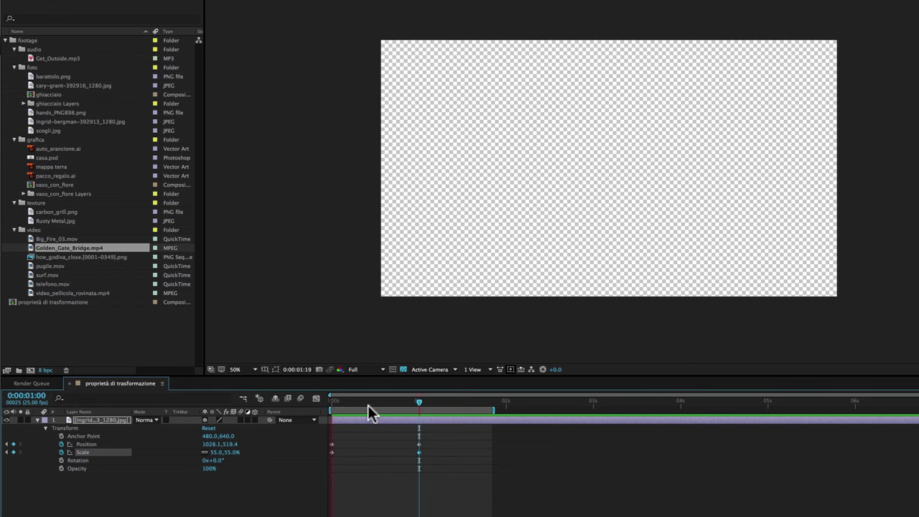
key(space)
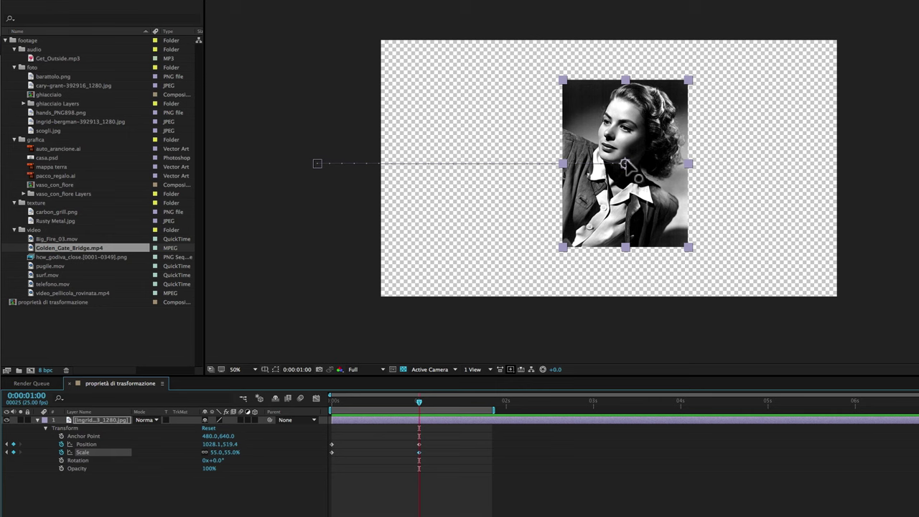
drag(418, 401, 419, 406)
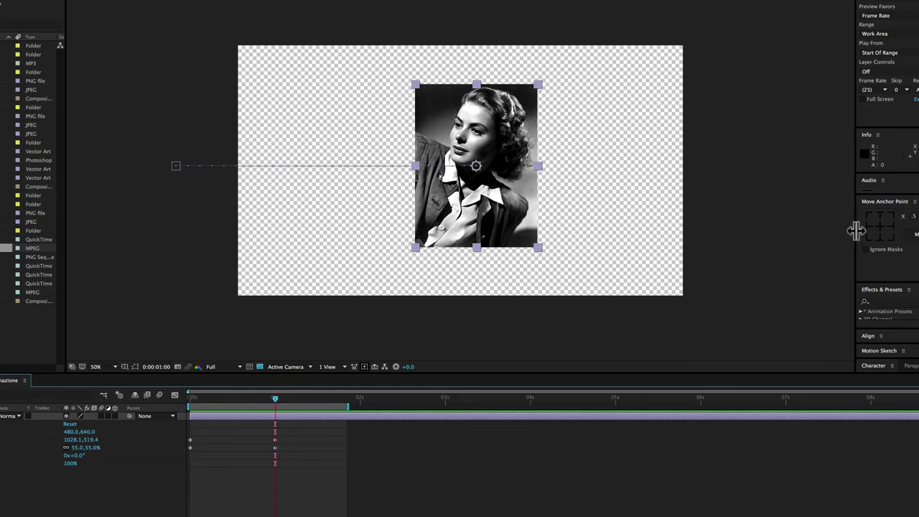
Step: Move the photo's anchor point to its bottom-left corner and preview the animation
drag(855, 230, 825, 238)
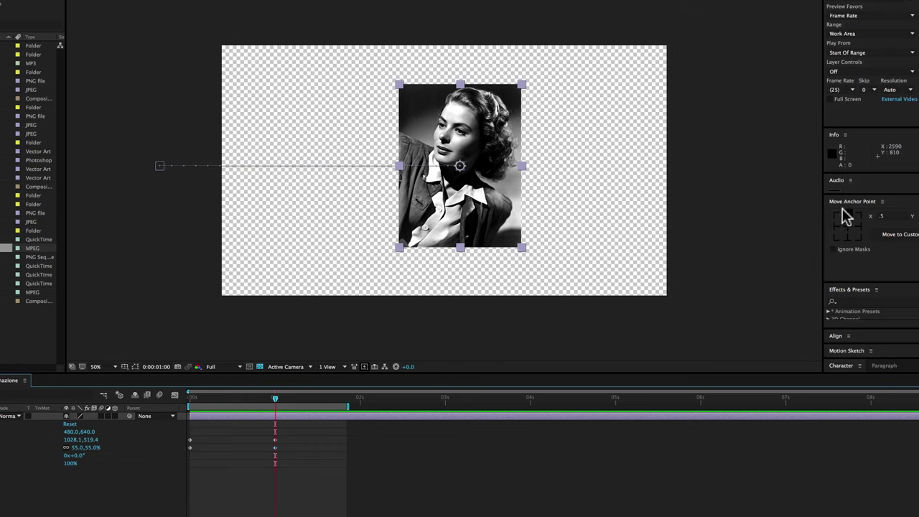
click(833, 238)
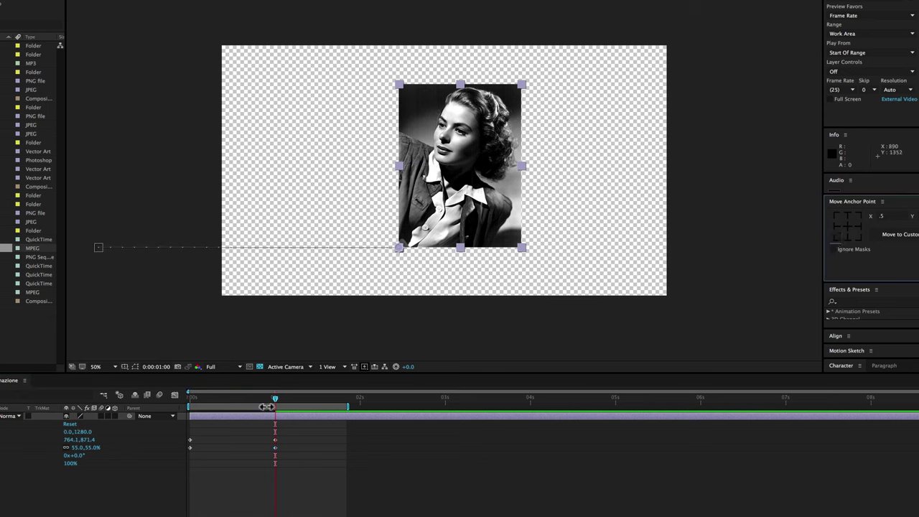
drag(275, 398, 260, 399)
key(space)
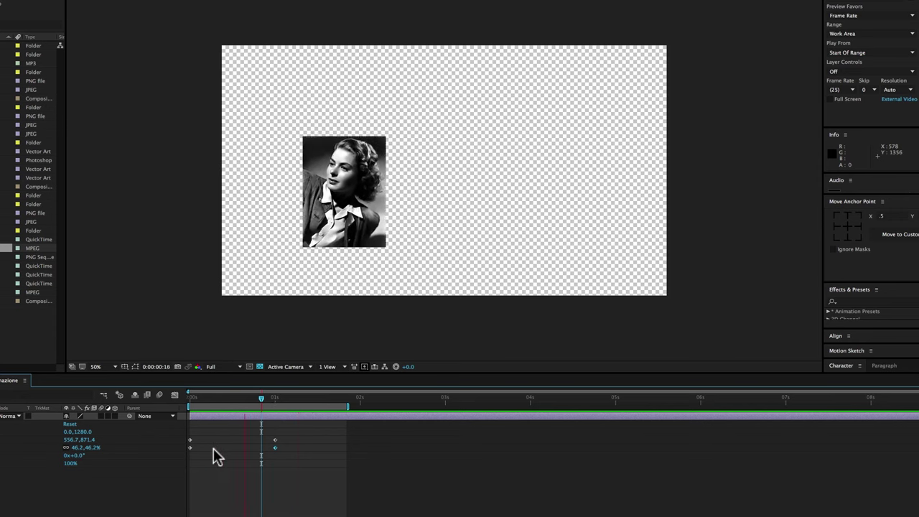
Step: Return the anchor point to the centre (480, 640) and scrub to 0:00:01:03
mouse_move(237, 399)
mouse_down()
mouse_move(206, 405)
mouse_move(275, 396)
mouse_up()
click(847, 226)
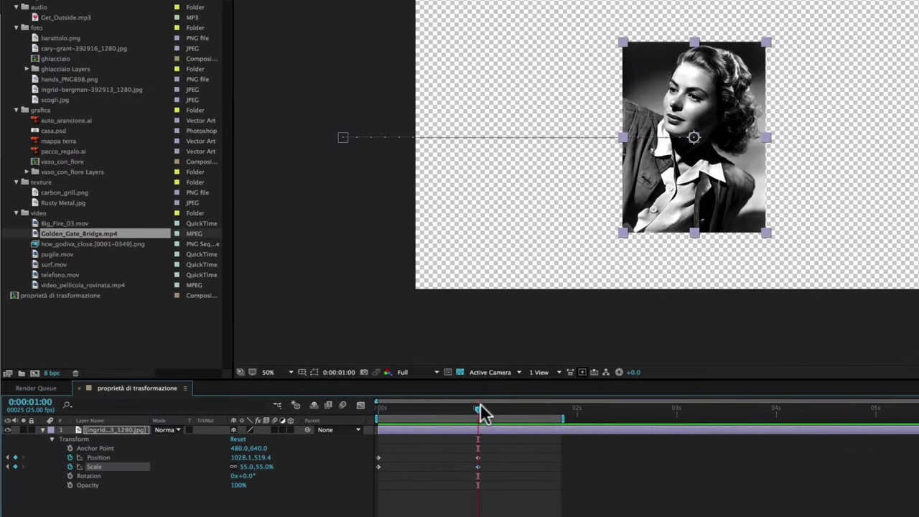
drag(278, 398, 288, 387)
click(489, 409)
Step: Reduce the 1-second Scale keyframe to 41% and preview the result
mouse_move(477, 465)
right_click(478, 465)
click(500, 503)
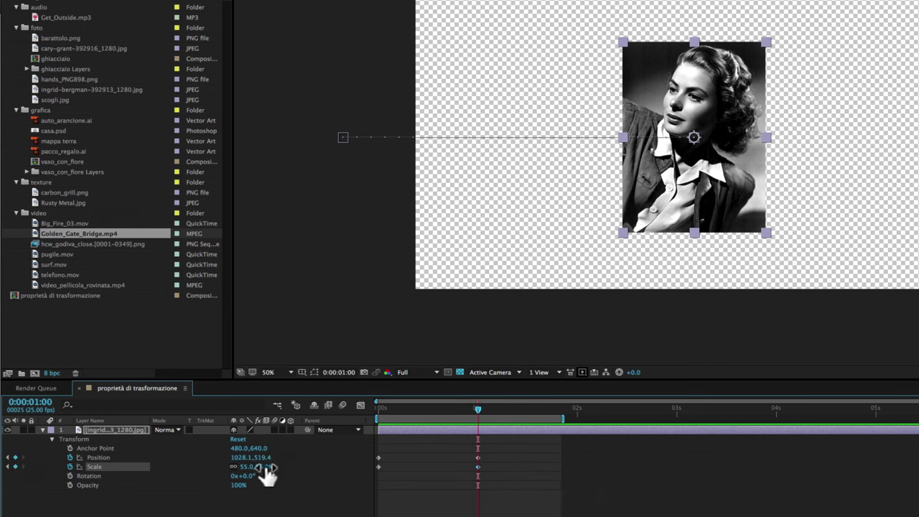
drag(259, 467, 250, 466)
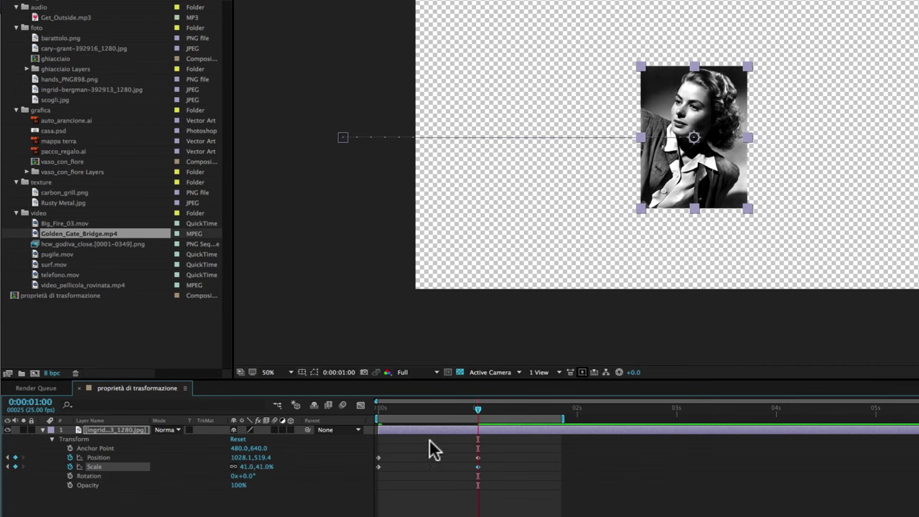
key(space)
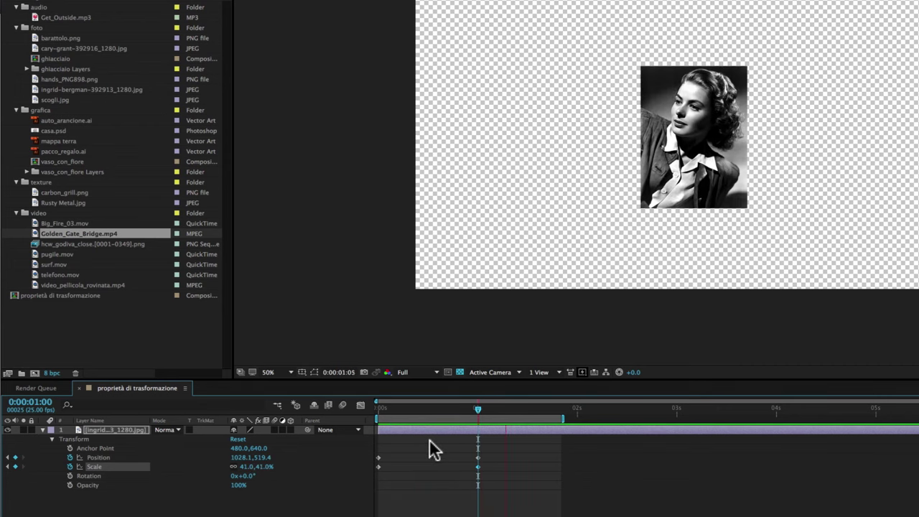
Step: Inspect frames just past 1 second, then select Rotation and return to the 1-second keyframes
drag(480, 409, 495, 410)
key(Page_Down)
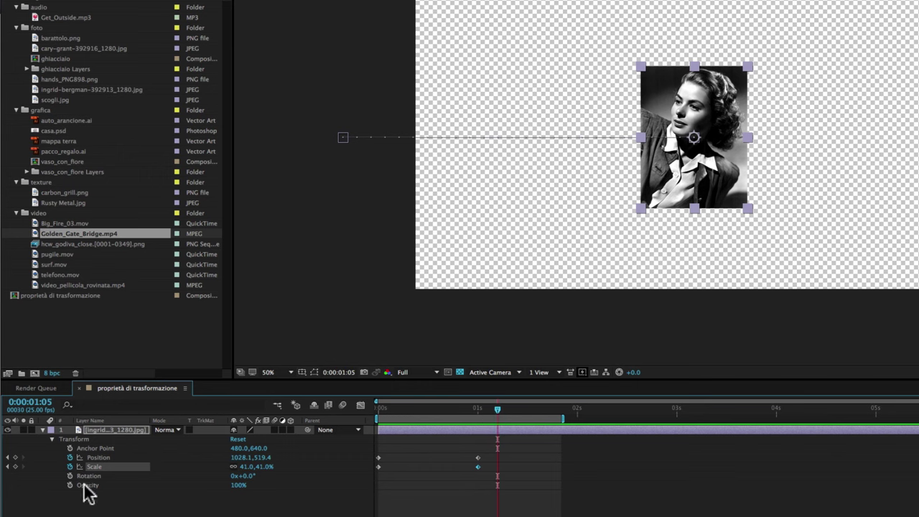
click(88, 477)
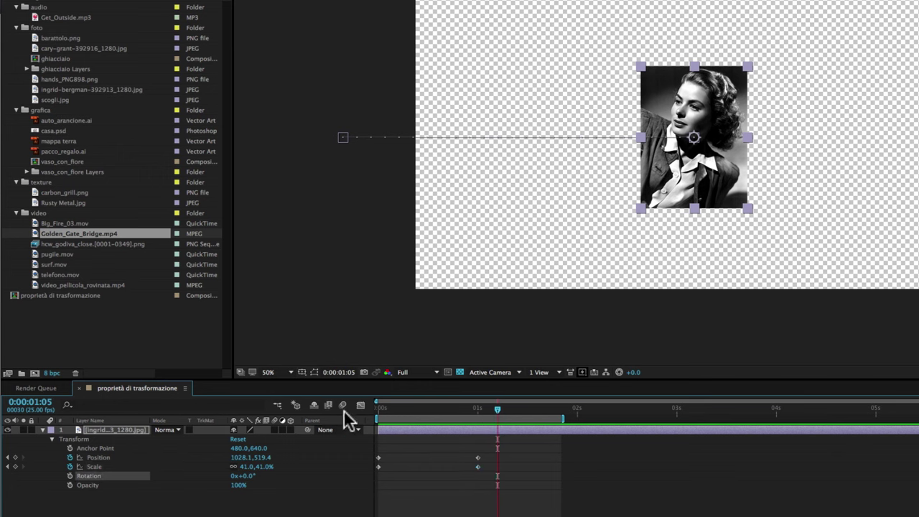
drag(497, 413, 477, 412)
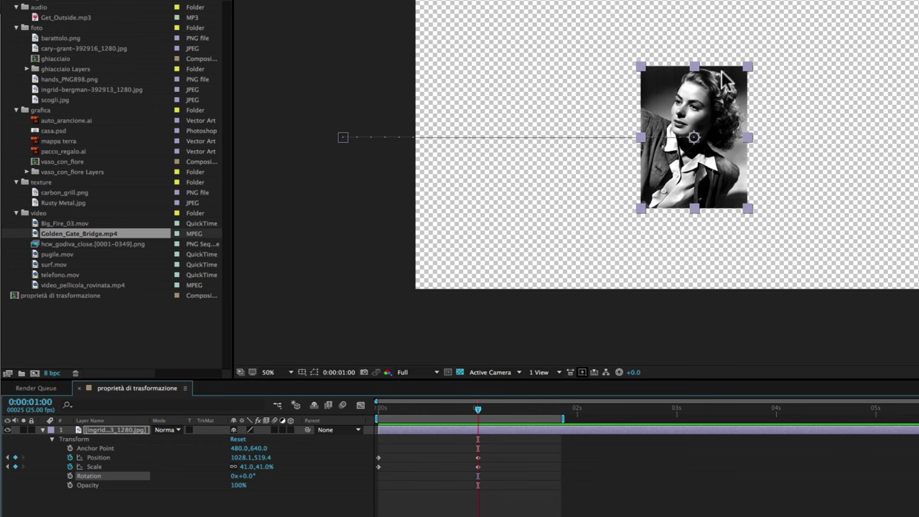
Step: Set Rotation to -180° at frame 0 and record a Rotation keyframe
mouse_move(476, 407)
mouse_down()
mouse_move(386, 409)
mouse_move(376, 417)
mouse_up()
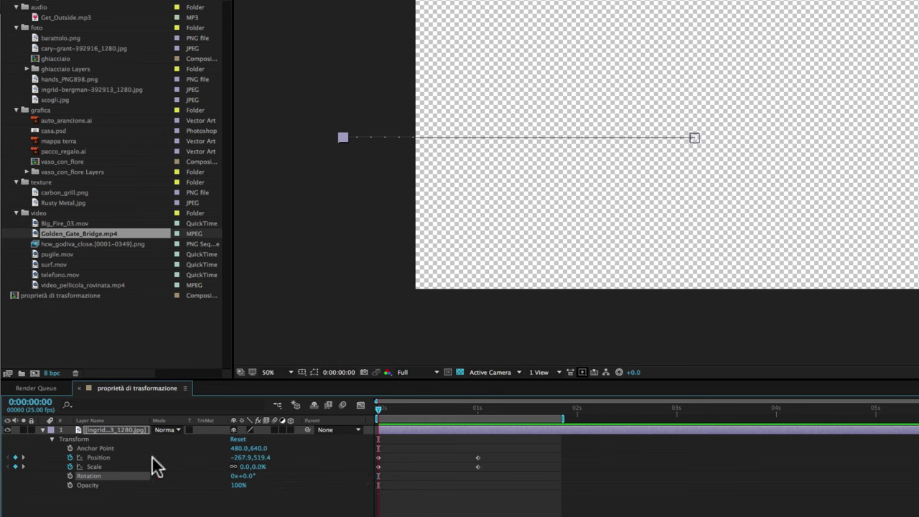
click(248, 475)
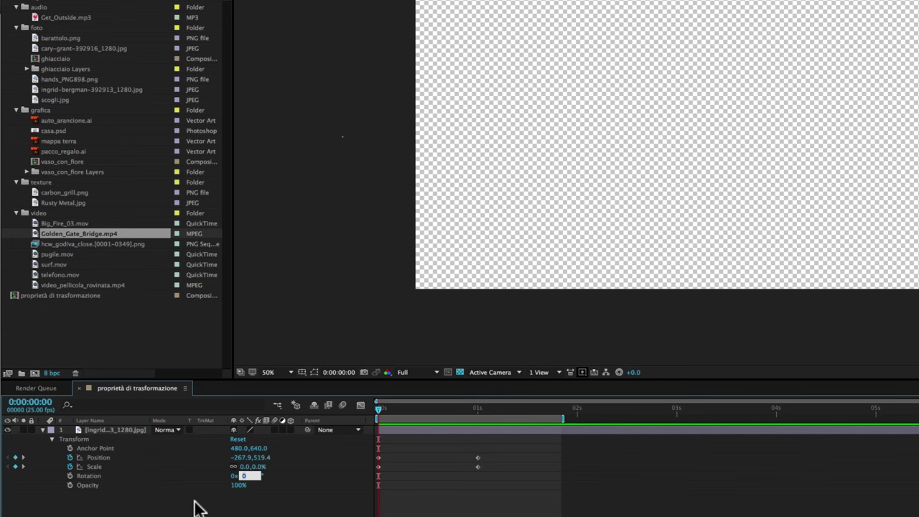
text(-18)
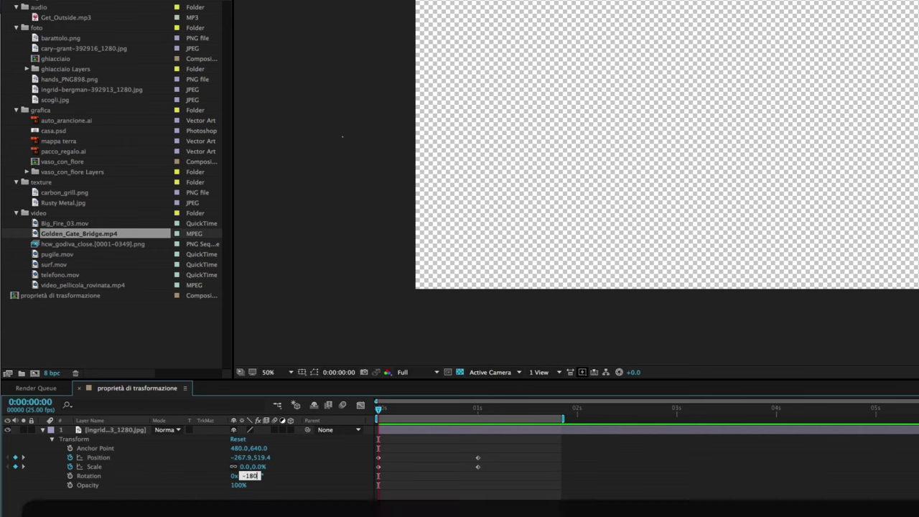
key(Return)
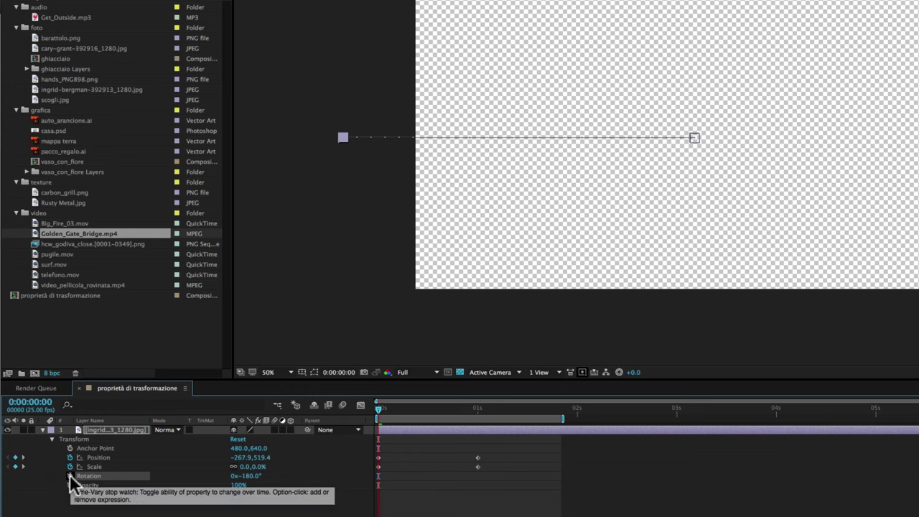
click(69, 478)
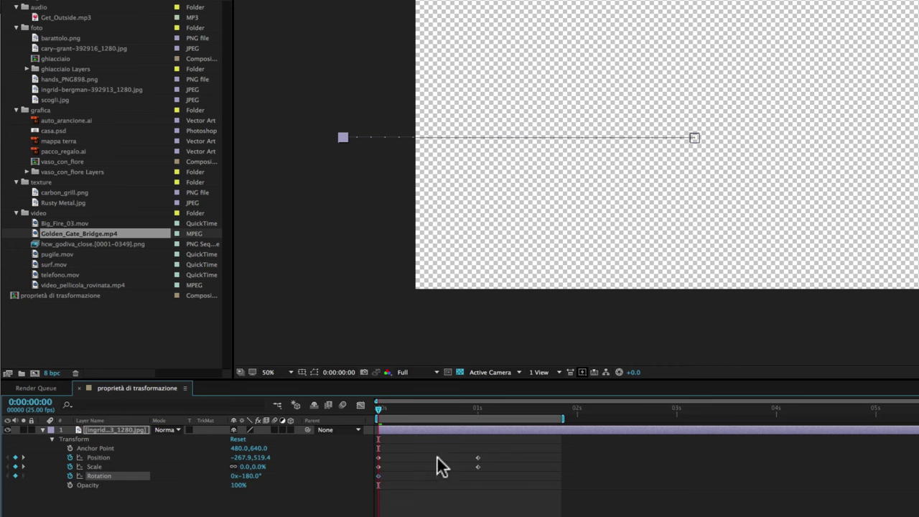
right_click(477, 466)
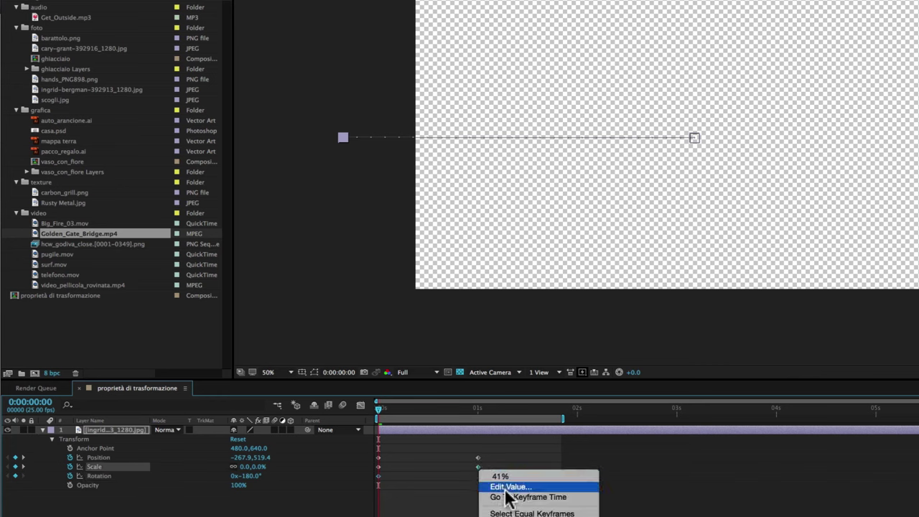
Step: Add a Rotation keyframe of 0° at 1 second, the Scale keyframe's time
click(505, 495)
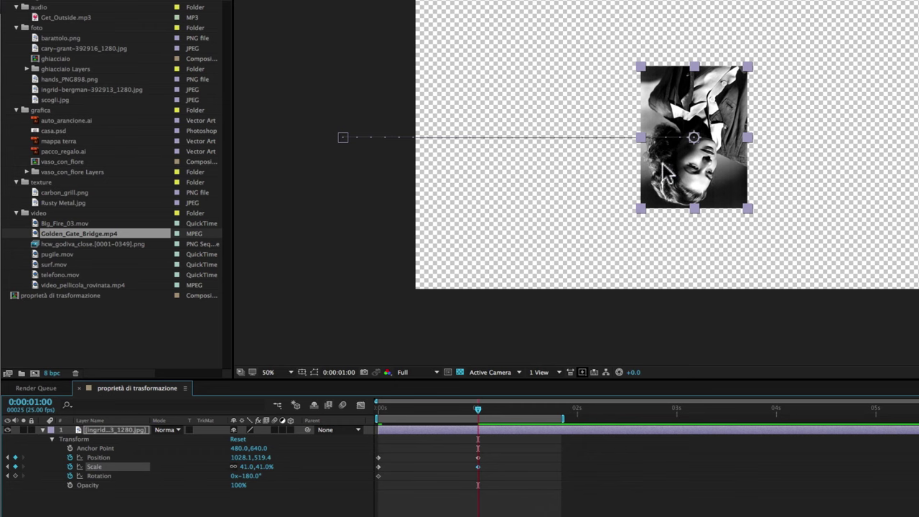
drag(251, 482, 297, 488)
click(248, 476)
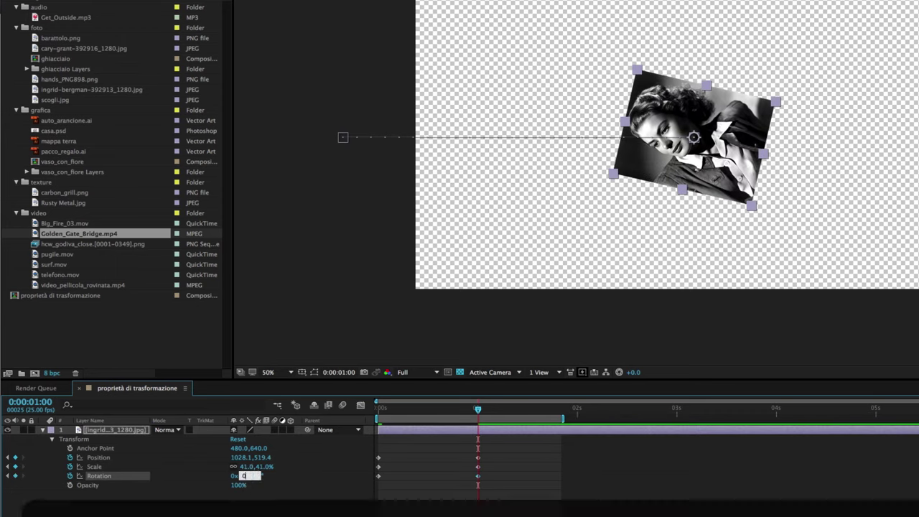
text(0)
key(Return)
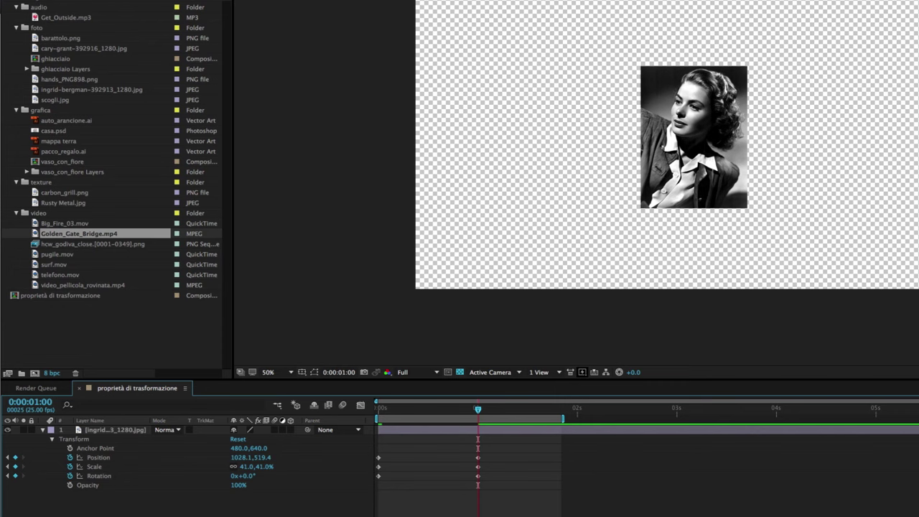
Step: Preview and scrub the spin, then move to the Position keyframe's time
key(space)
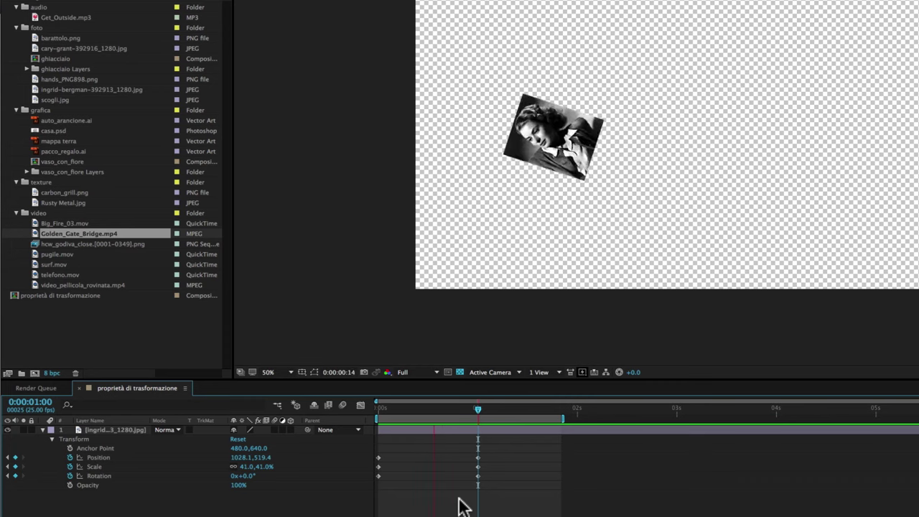
key(space)
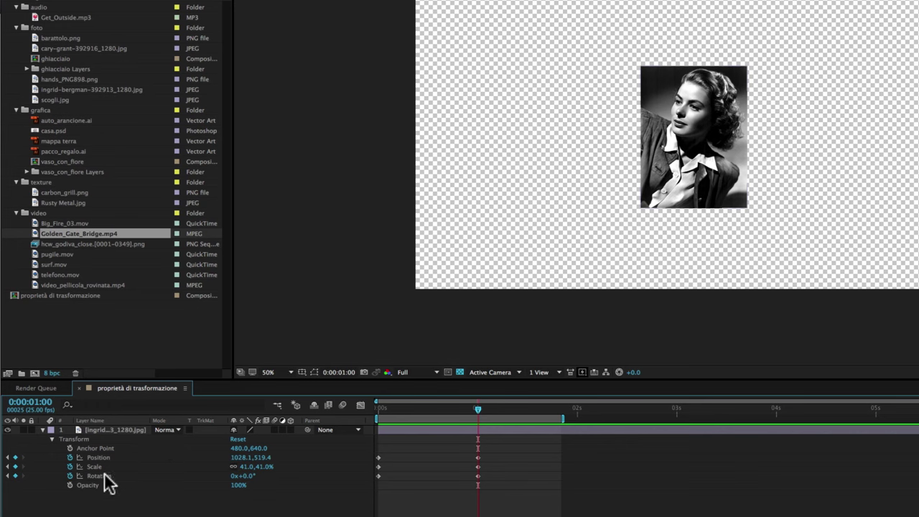
mouse_move(397, 408)
mouse_down()
mouse_move(435, 407)
mouse_move(345, 420)
mouse_move(477, 411)
mouse_up()
drag(475, 406, 462, 406)
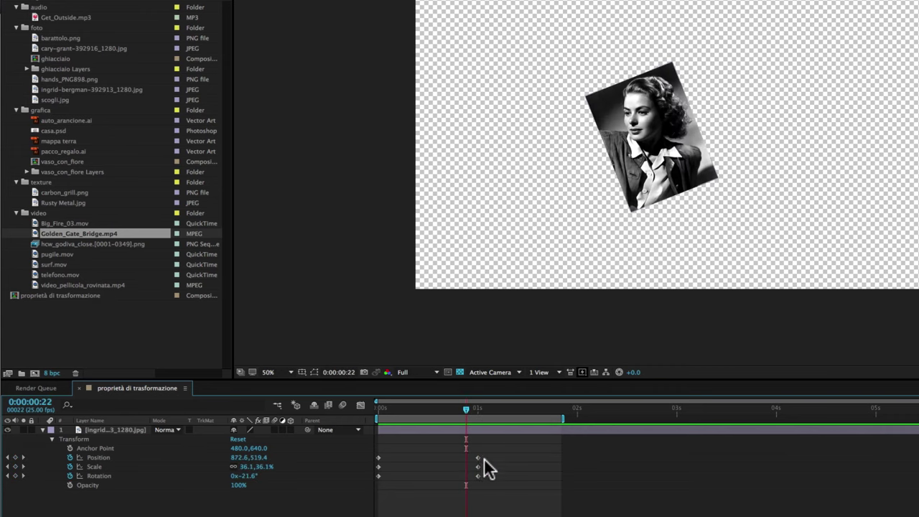
mouse_move(475, 456)
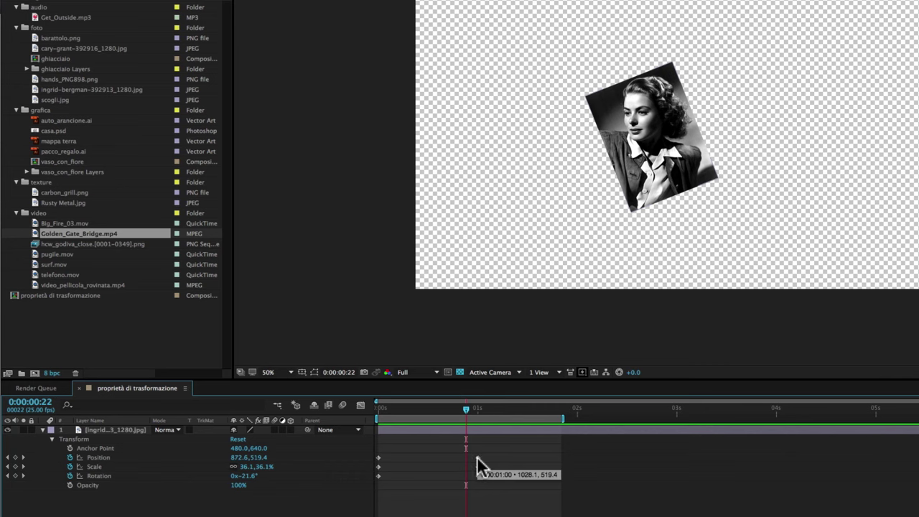
right_click(476, 456)
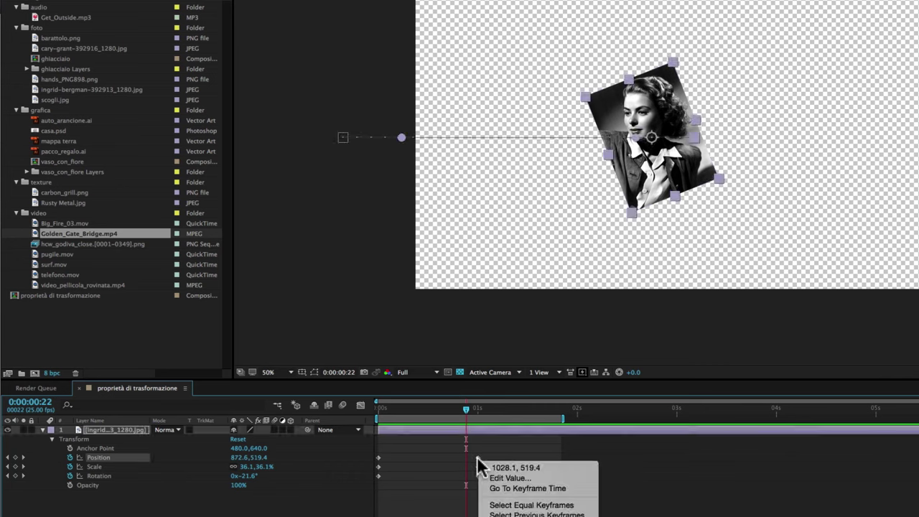
click(507, 487)
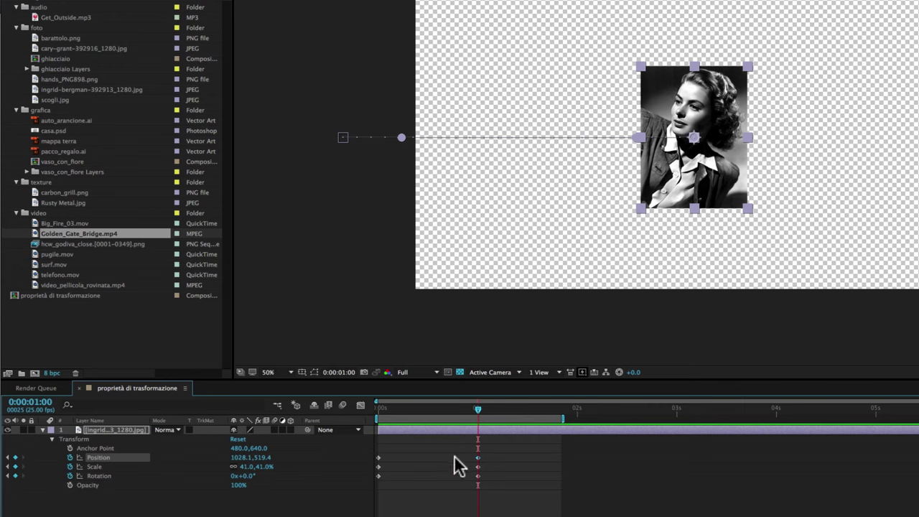
Step: Keyframe Opacity at 100% at 1 second and 0% at frame 0
click(70, 484)
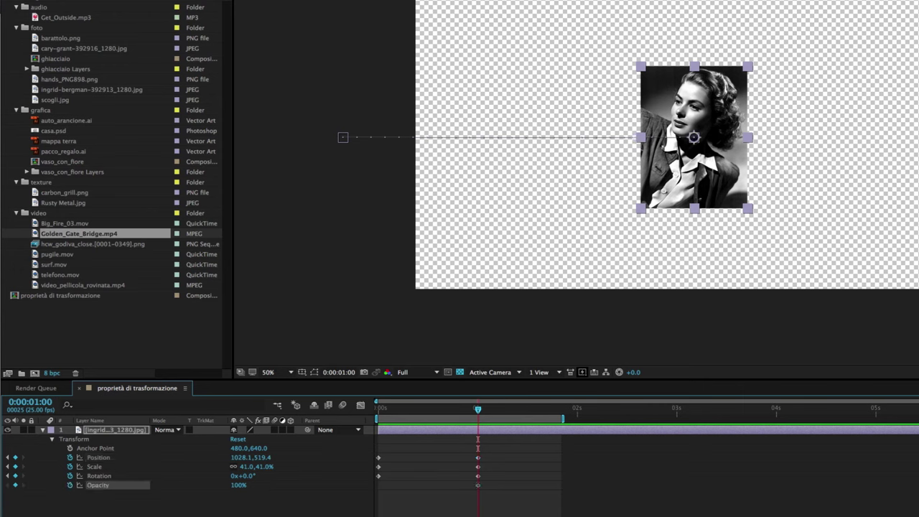
click(477, 485)
drag(476, 406, 370, 415)
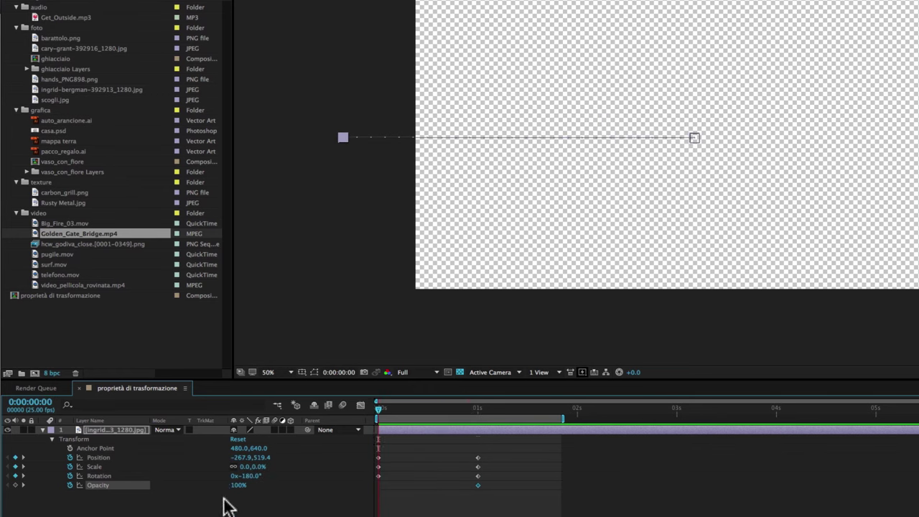
drag(235, 485, 181, 490)
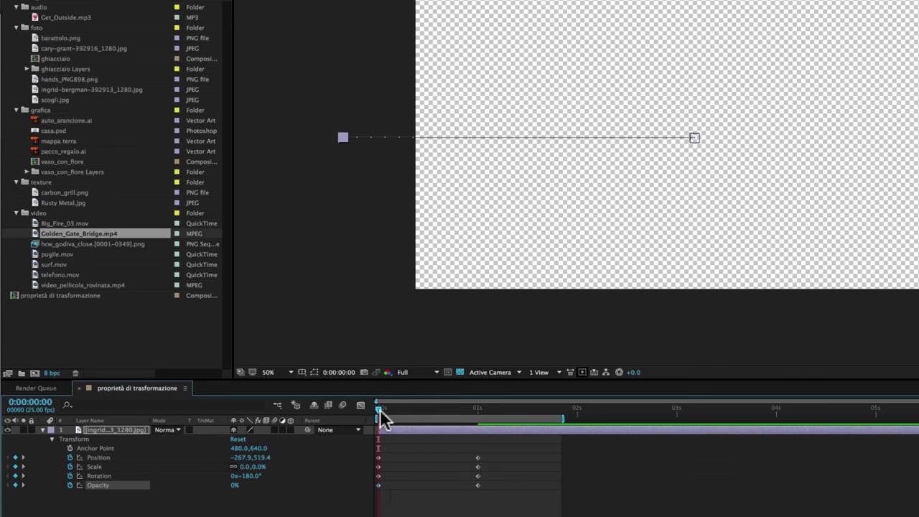
Step: Scrub the timeline forward and back to review the fade-in and motion
drag(377, 408, 429, 402)
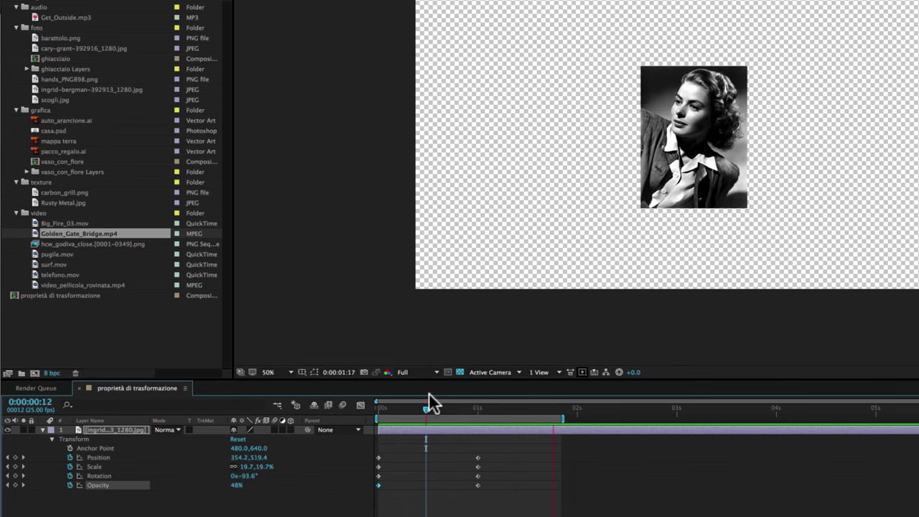
click(481, 408)
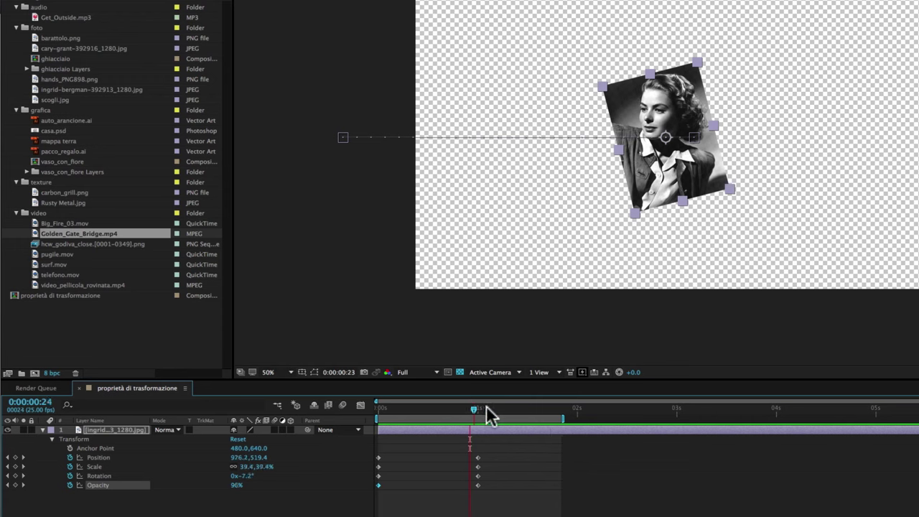
drag(486, 409, 592, 416)
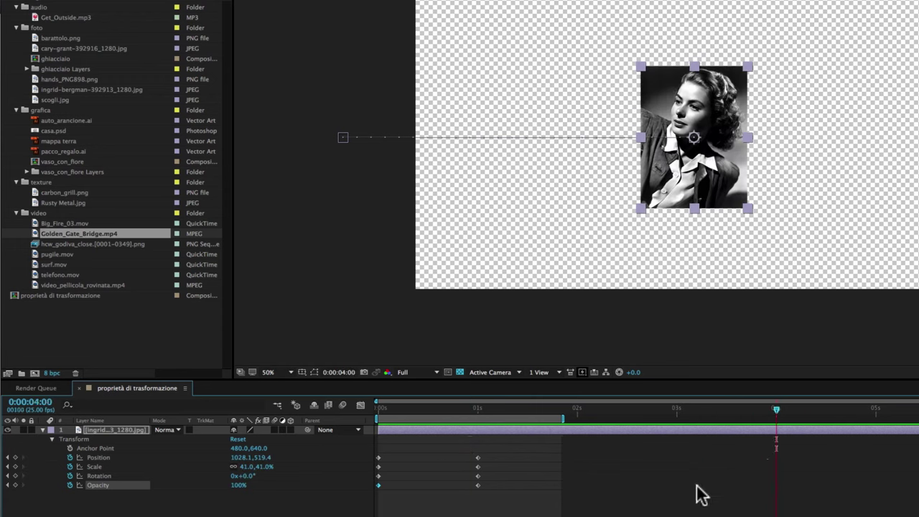
drag(795, 414, 908, 413)
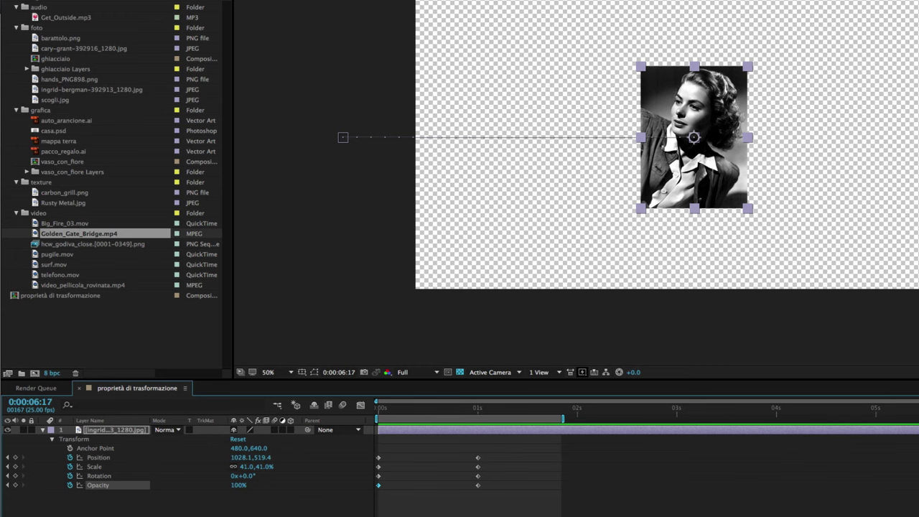
drag(878, 415, 617, 413)
drag(513, 412, 426, 409)
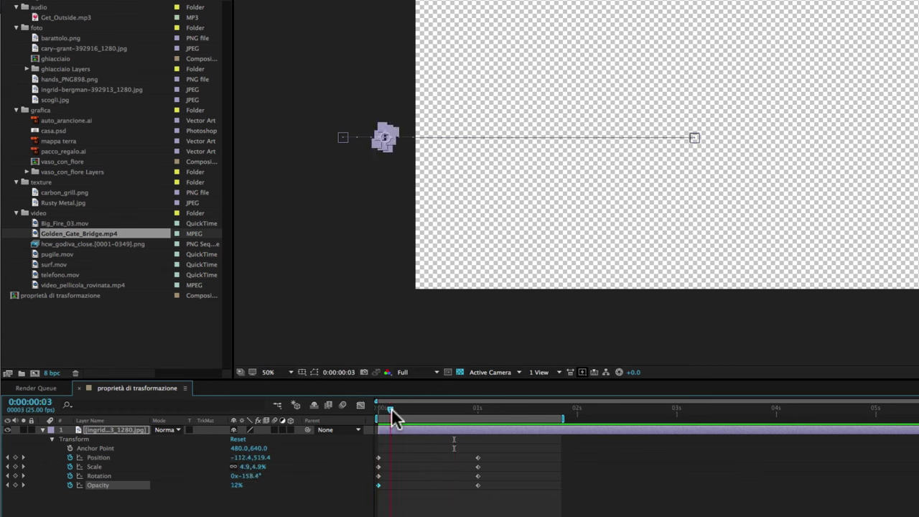
Step: Check the 1-second mark, then return to frame 0 and preview the finished animation
click(473, 410)
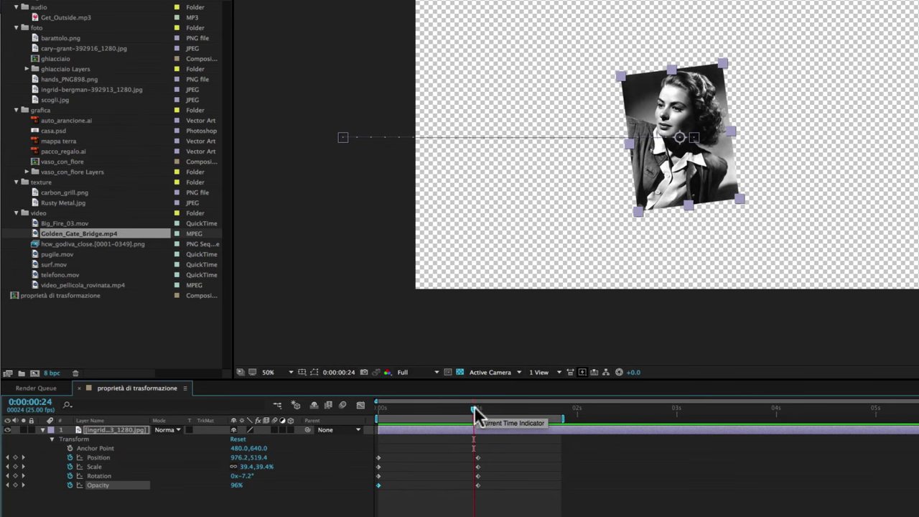
drag(476, 413, 478, 413)
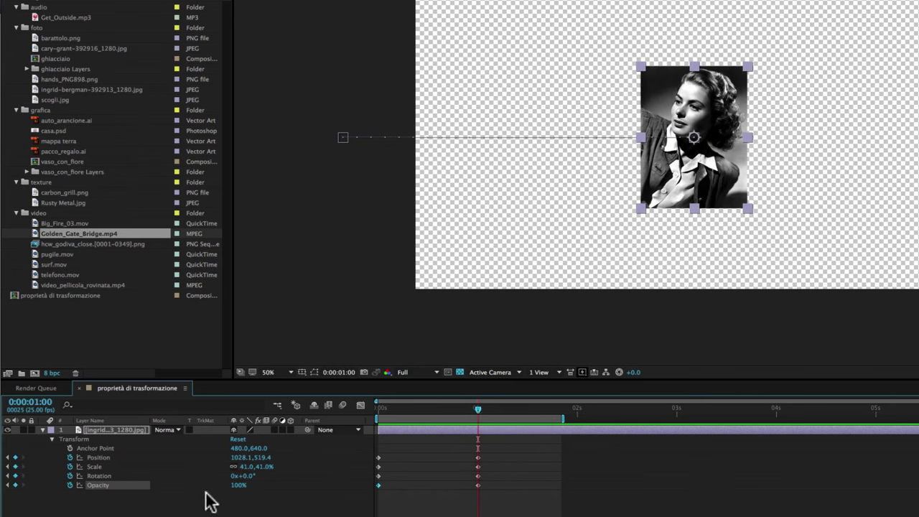
drag(475, 412, 365, 415)
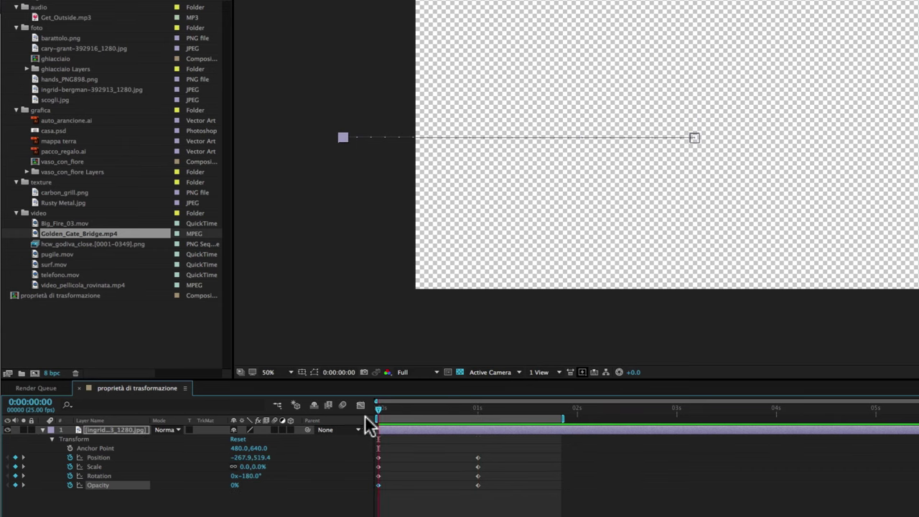
key(space)
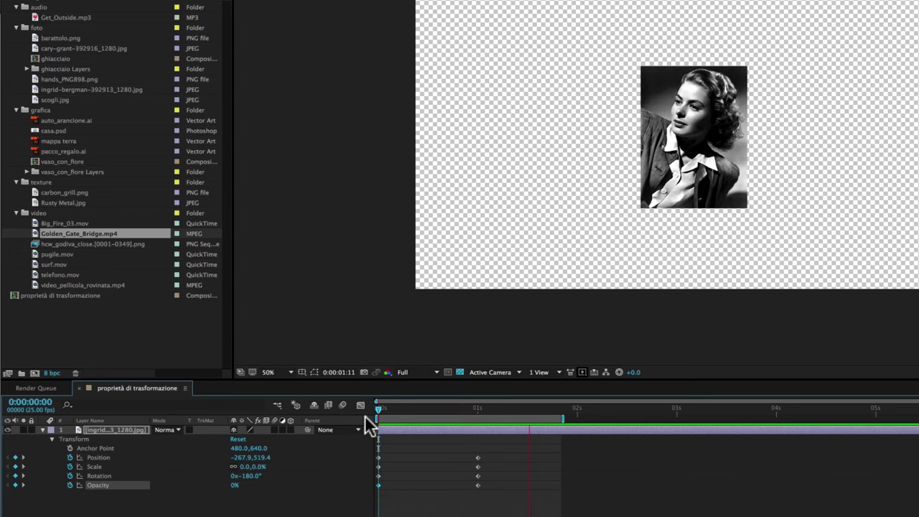
drag(451, 408, 458, 403)
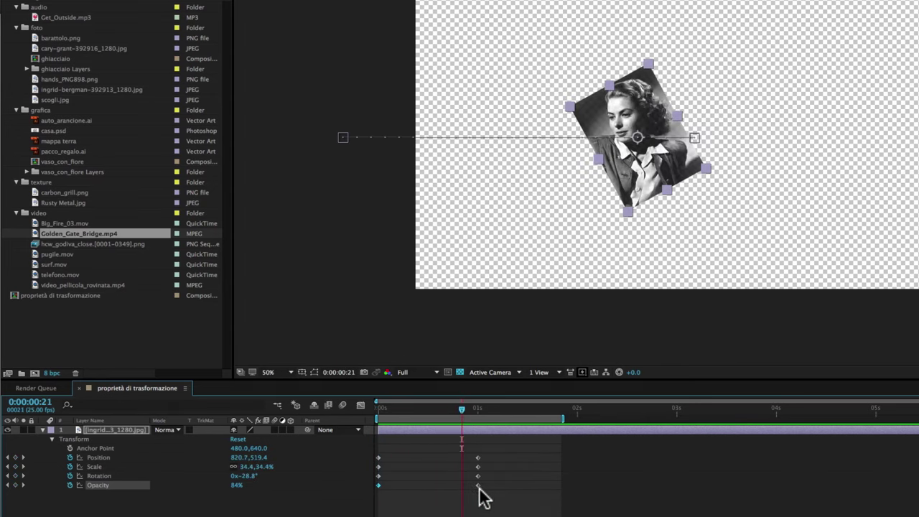
mouse_move(460, 407)
mouse_down()
mouse_move(442, 409)
mouse_move(477, 416)
mouse_up()
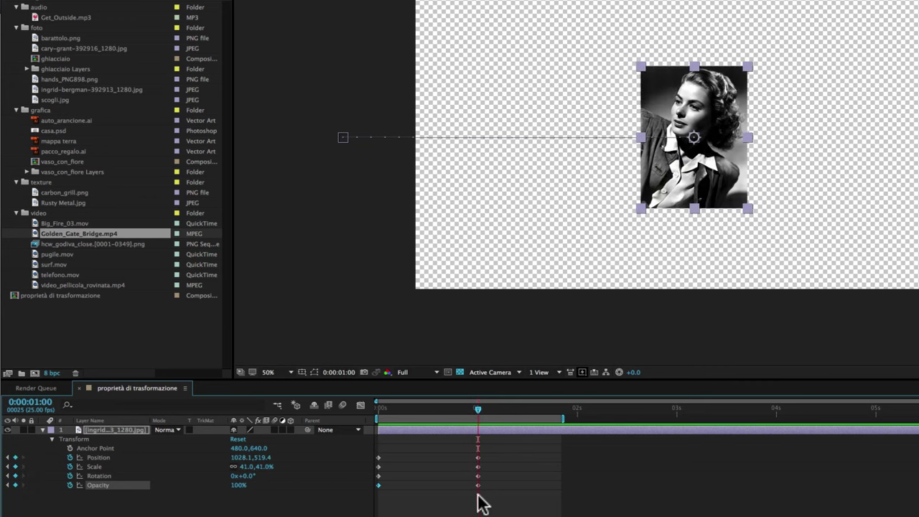
Step: Move the 100% Opacity keyframe earlier to 0:00:00:12 and preview the animation
mouse_move(479, 490)
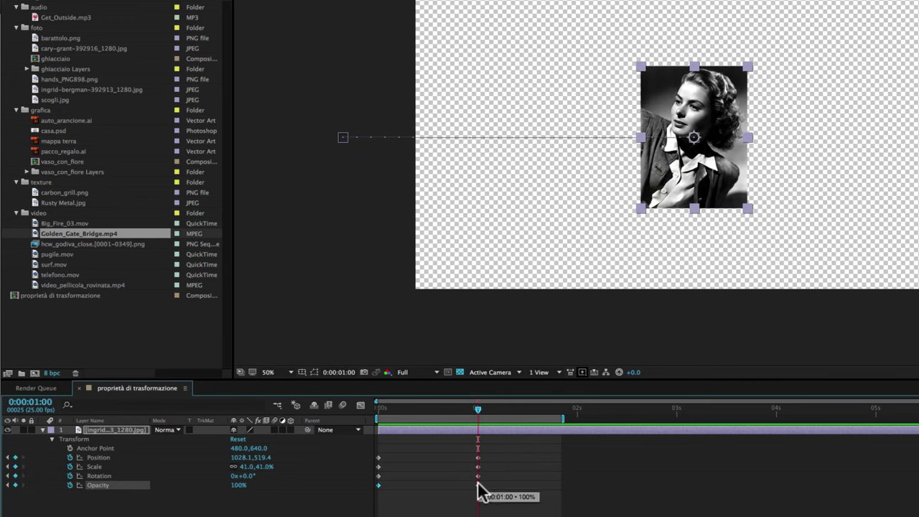
drag(478, 486, 425, 485)
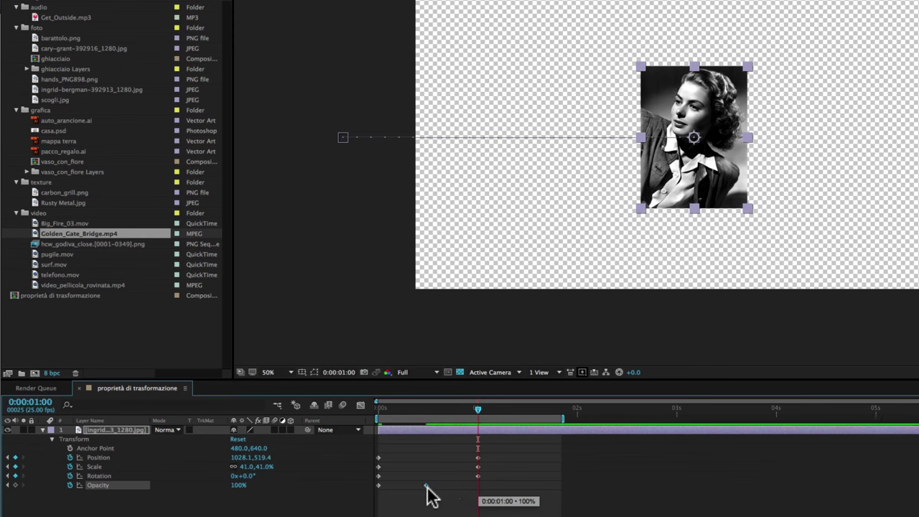
mouse_move(411, 407)
mouse_down()
mouse_move(384, 418)
mouse_move(425, 410)
mouse_up()
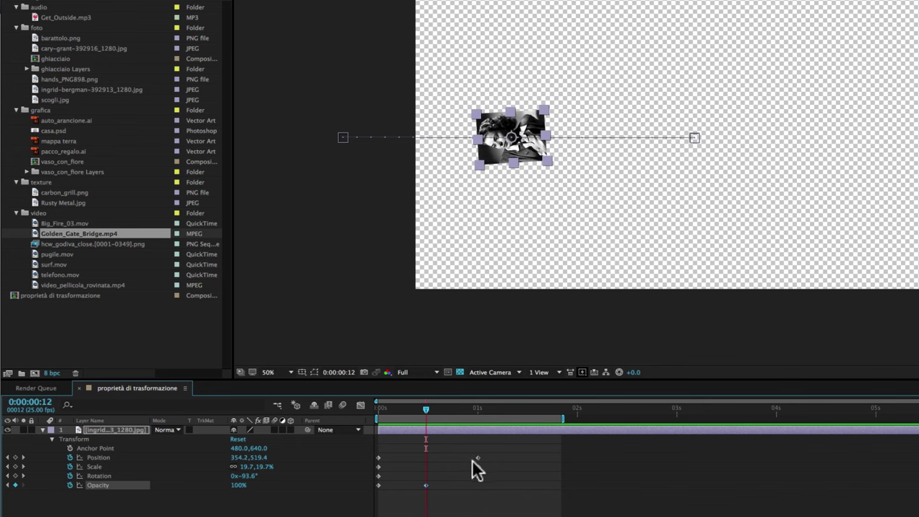
key(space)
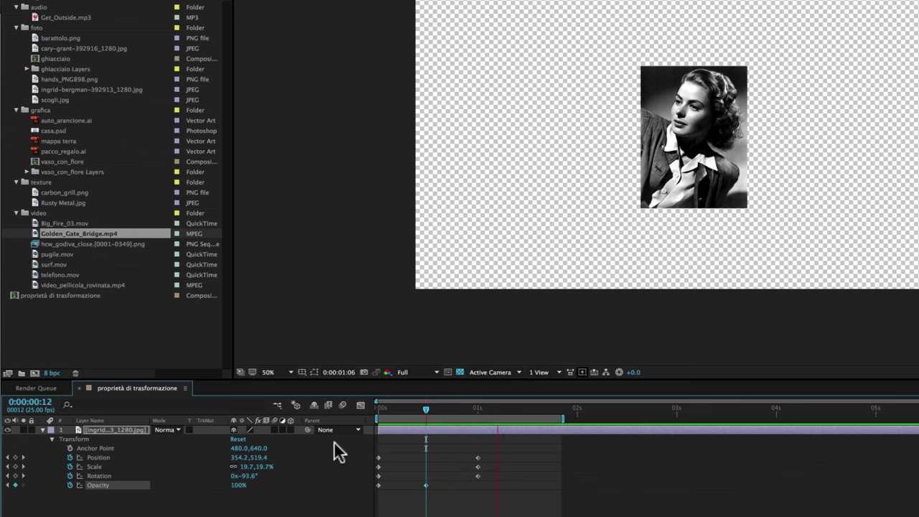
Step: Scrub from frame 12 to the 1-second mark to check the earlier fade-in
click(438, 407)
click(425, 408)
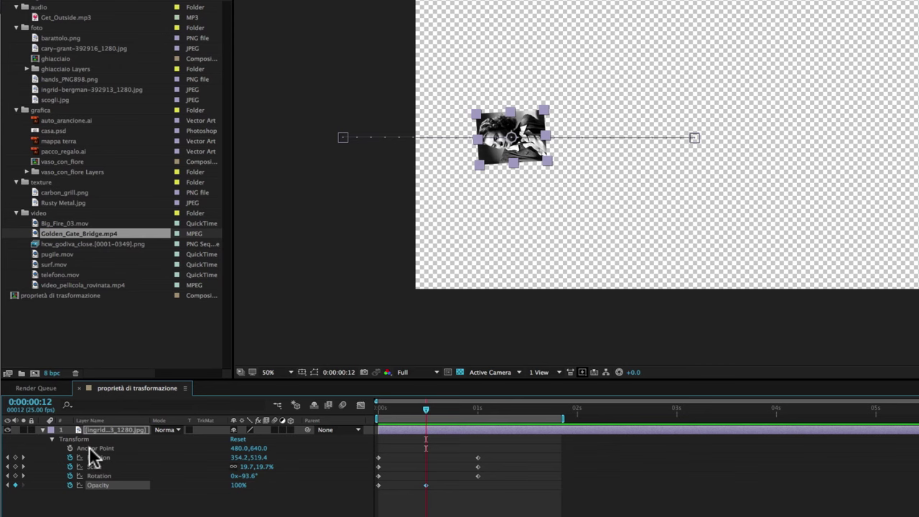
mouse_move(423, 407)
mouse_down()
mouse_move(438, 408)
mouse_move(379, 407)
mouse_move(422, 407)
mouse_up()
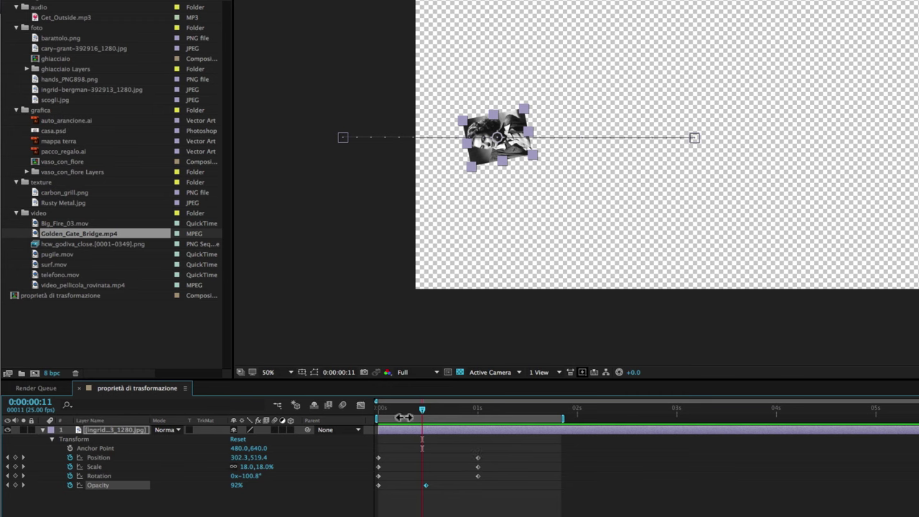
mouse_move(420, 411)
mouse_down()
mouse_move(379, 411)
mouse_move(436, 412)
mouse_up()
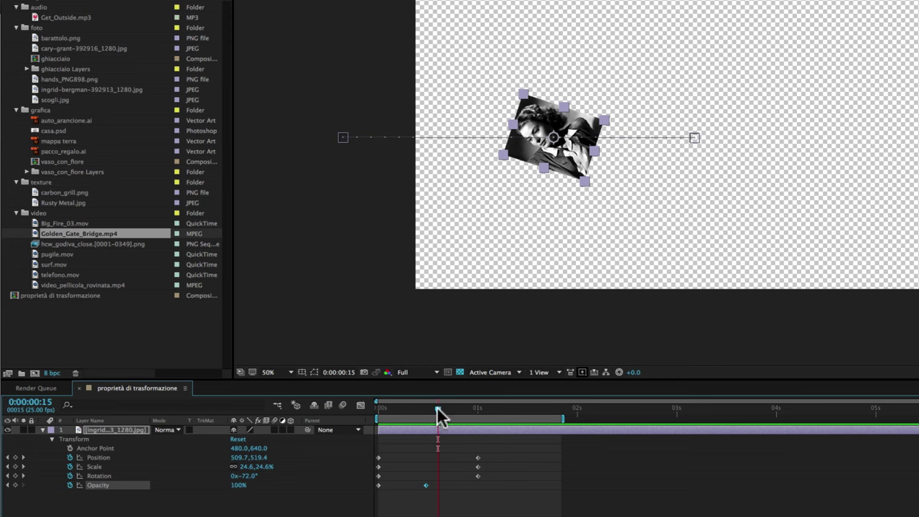
drag(438, 412, 477, 412)
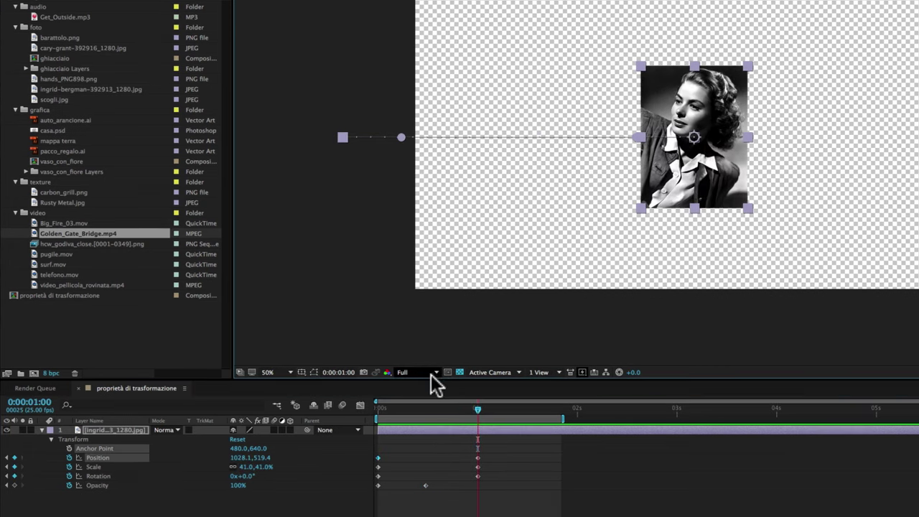
Step: Preview the animation at Full resolution and scrub through the first second
click(435, 371)
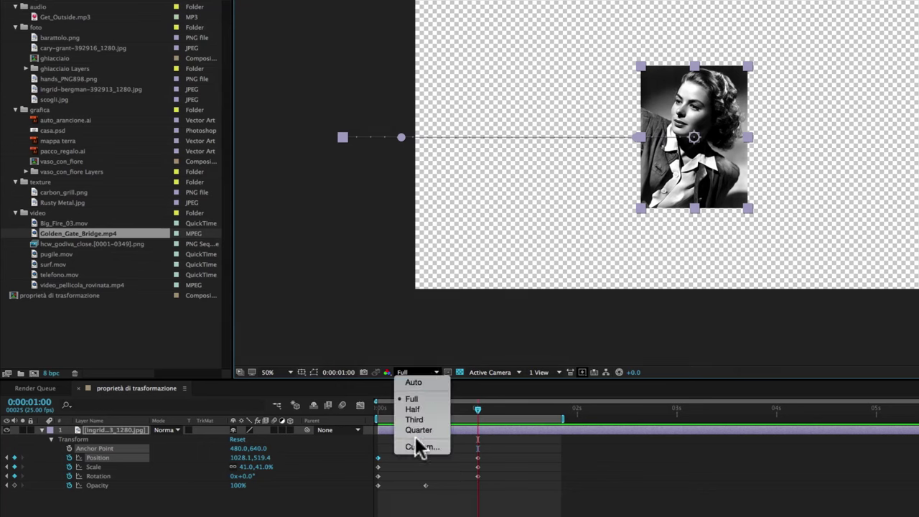
click(465, 417)
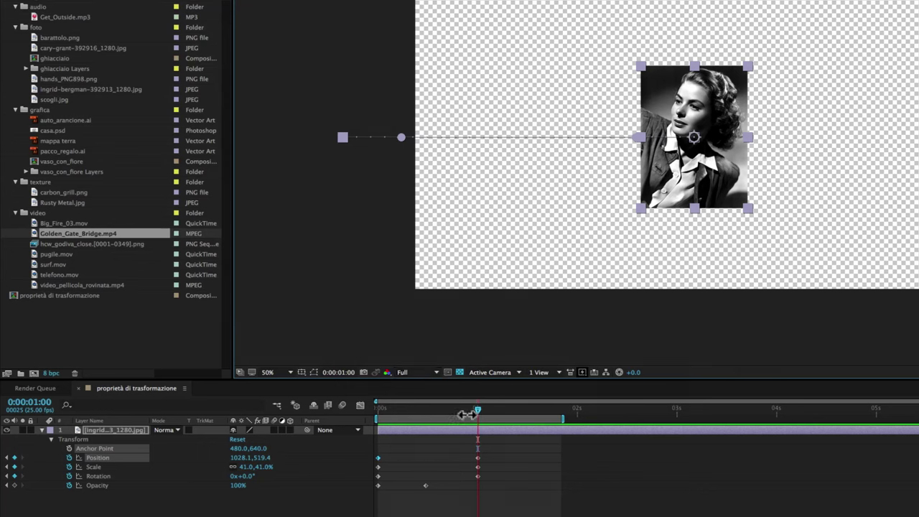
key(space)
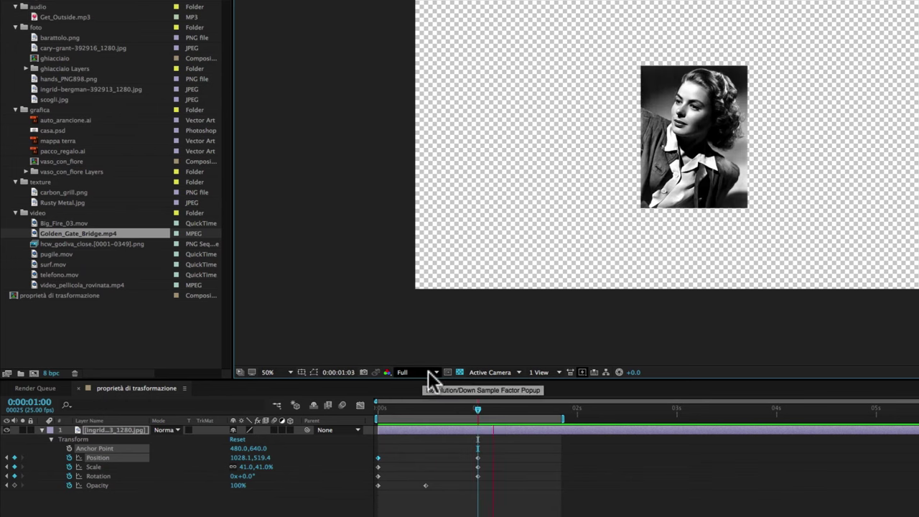
click(437, 410)
drag(397, 406, 506, 422)
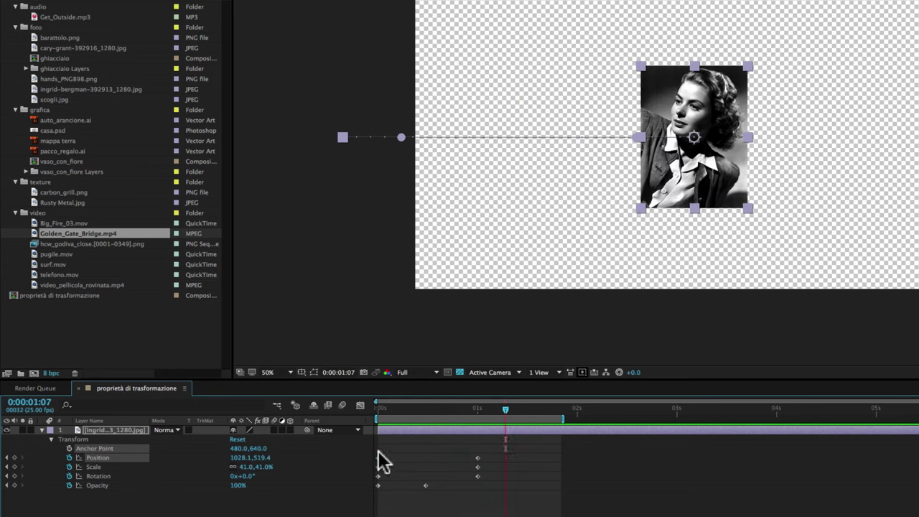
drag(380, 408, 535, 416)
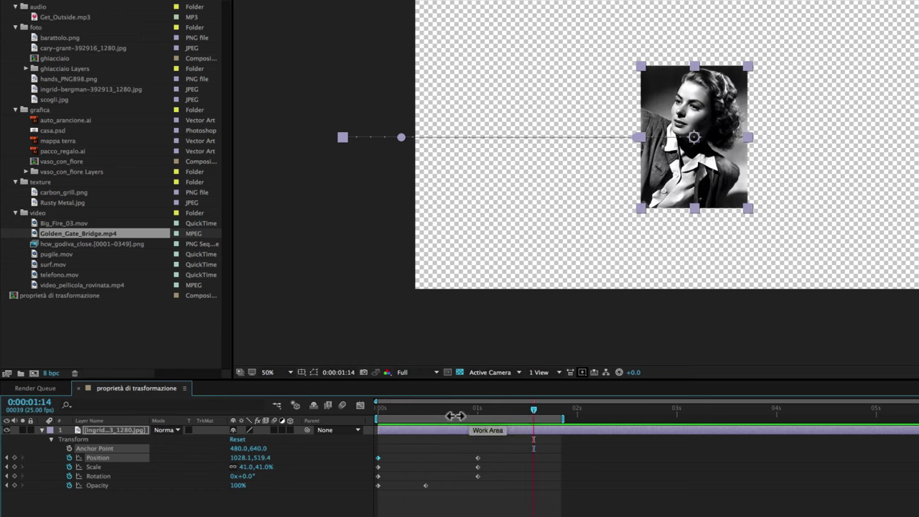
Step: Set the preview resolution to Half and replay the animation from the start
click(429, 371)
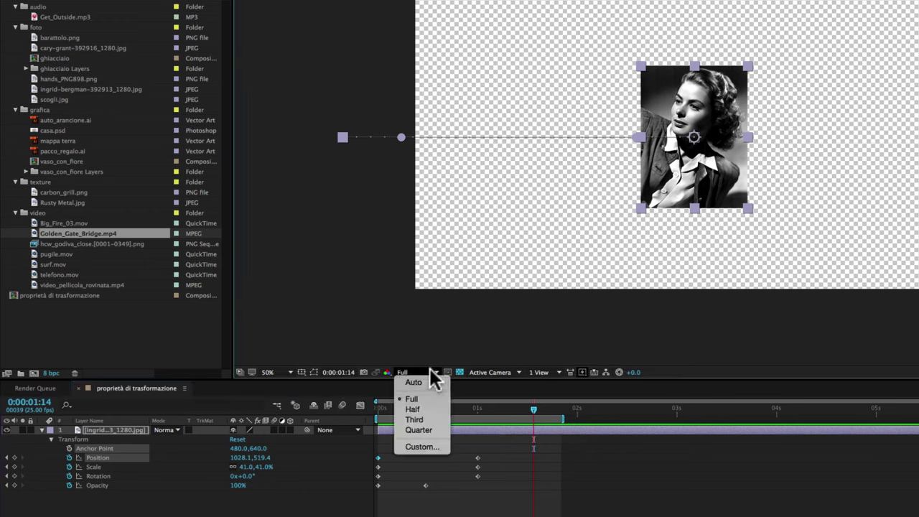
click(420, 409)
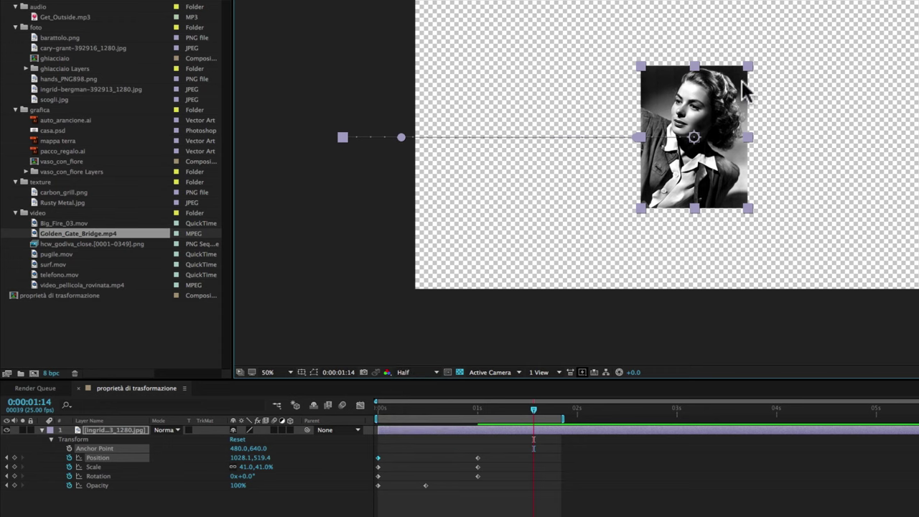
click(477, 409)
key(Home)
key(space)
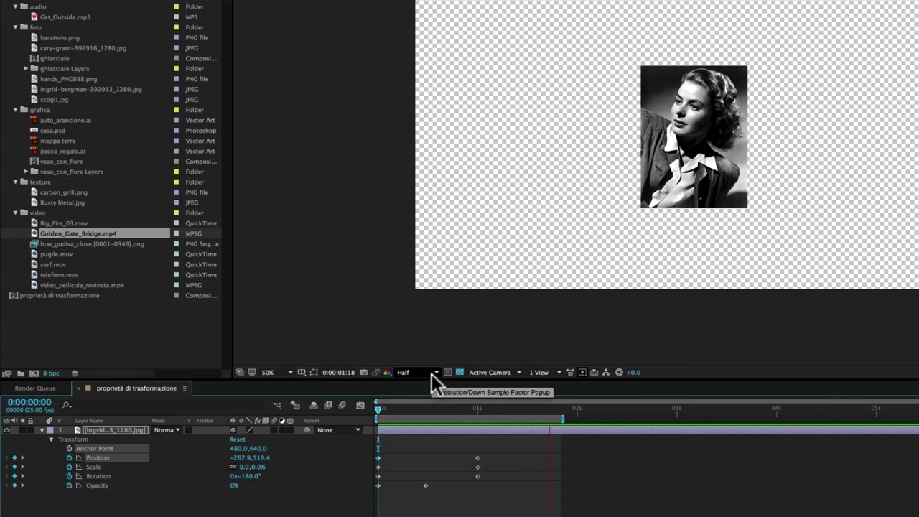
Step: Play the preview at Quarter resolution, then switch back to Full
click(432, 372)
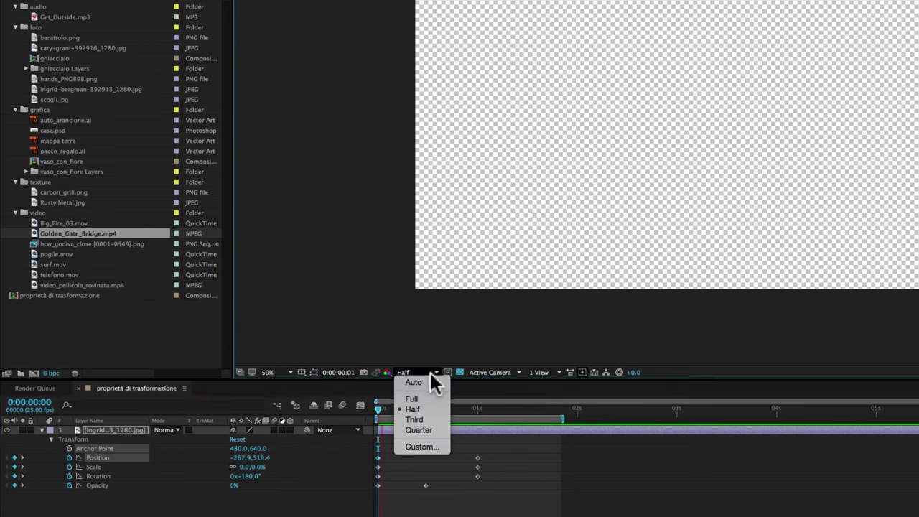
click(417, 430)
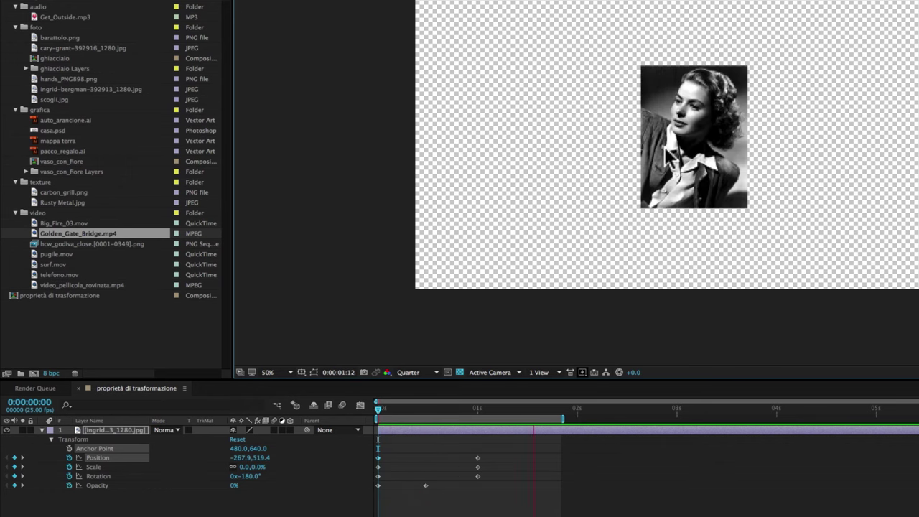
click(416, 368)
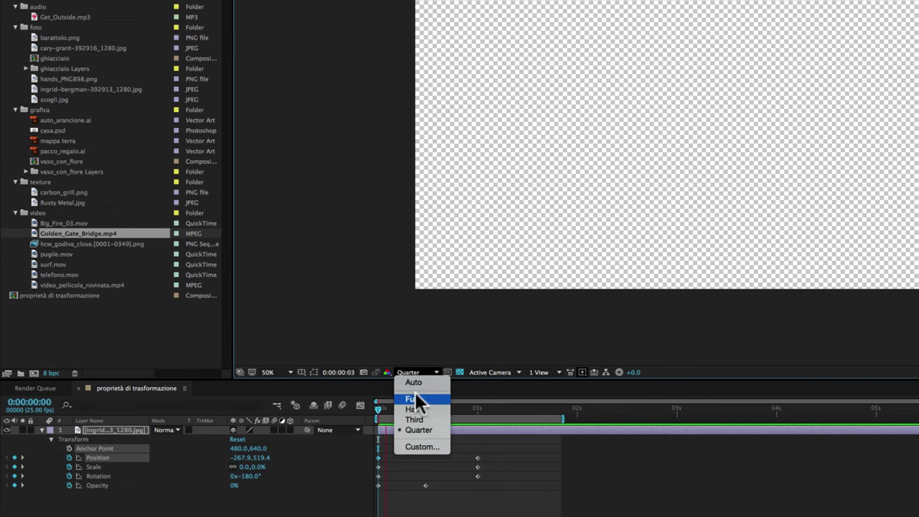
click(417, 398)
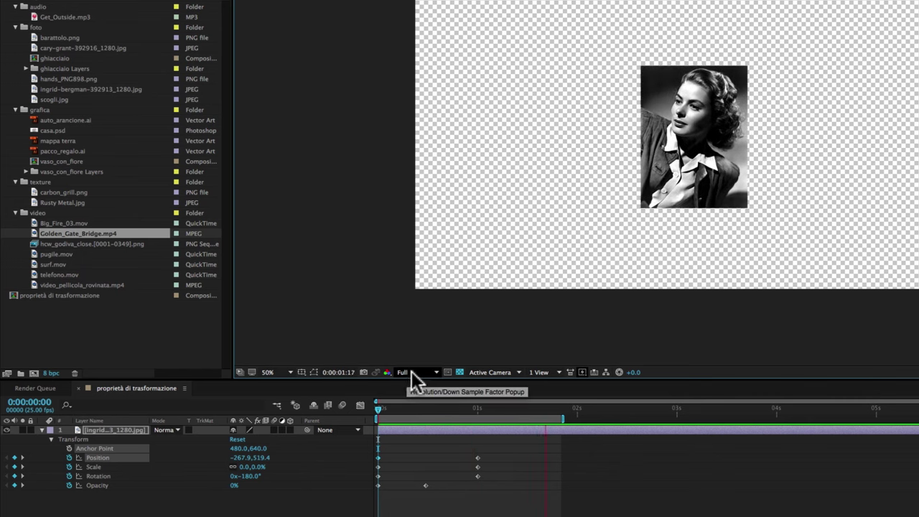
click(411, 371)
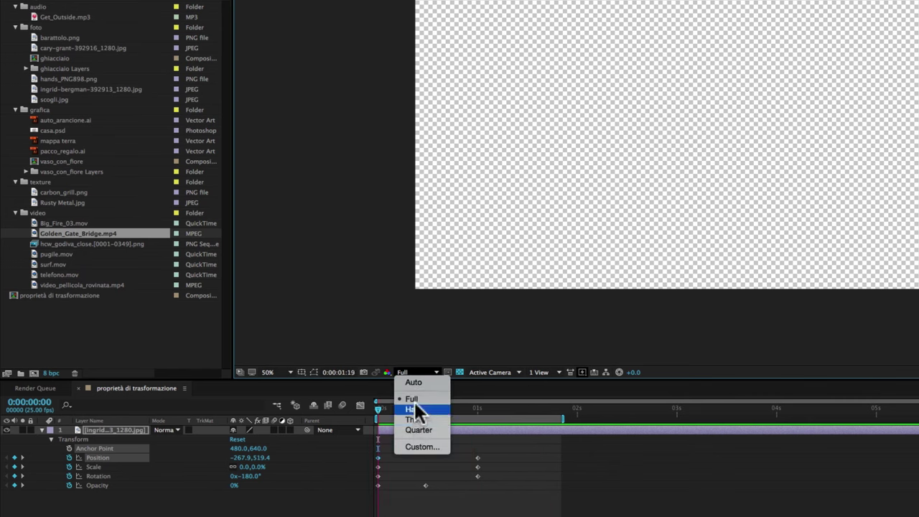
click(414, 400)
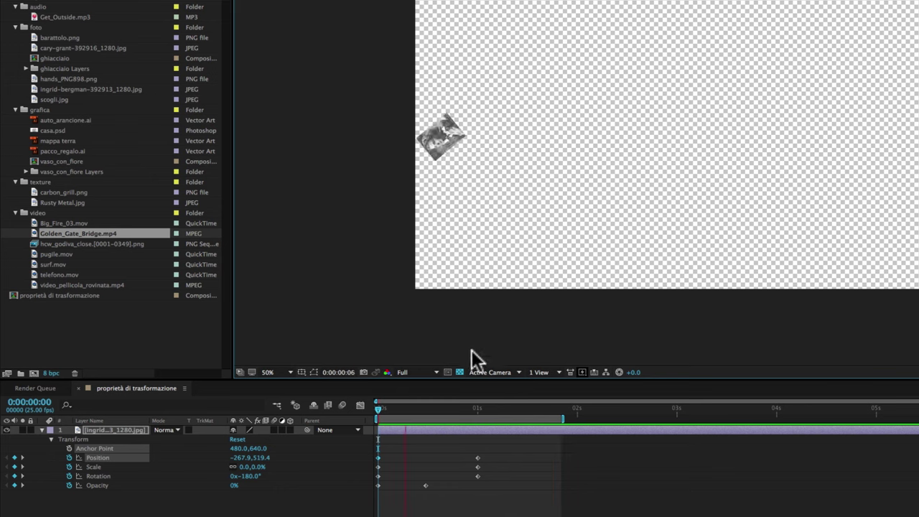
Step: Compare Quarter resolution again, restore Full, and stop playback at 1 second
click(423, 373)
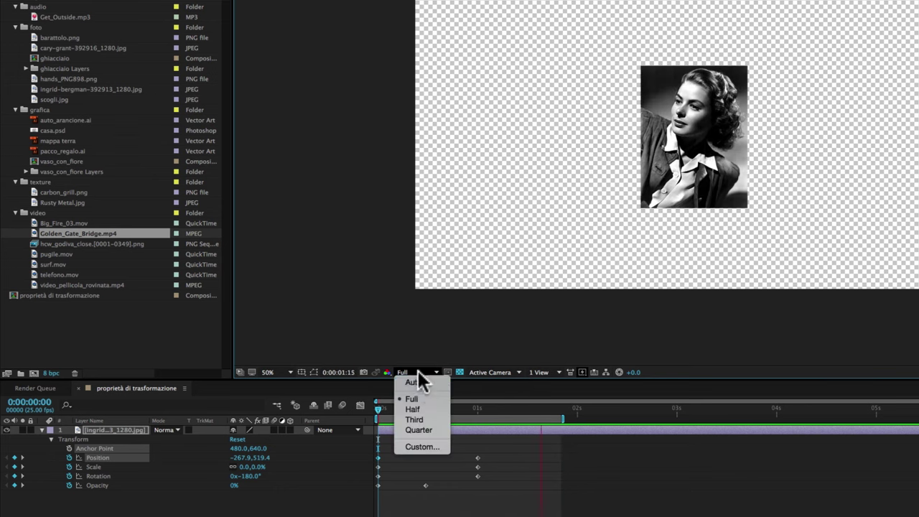
click(416, 428)
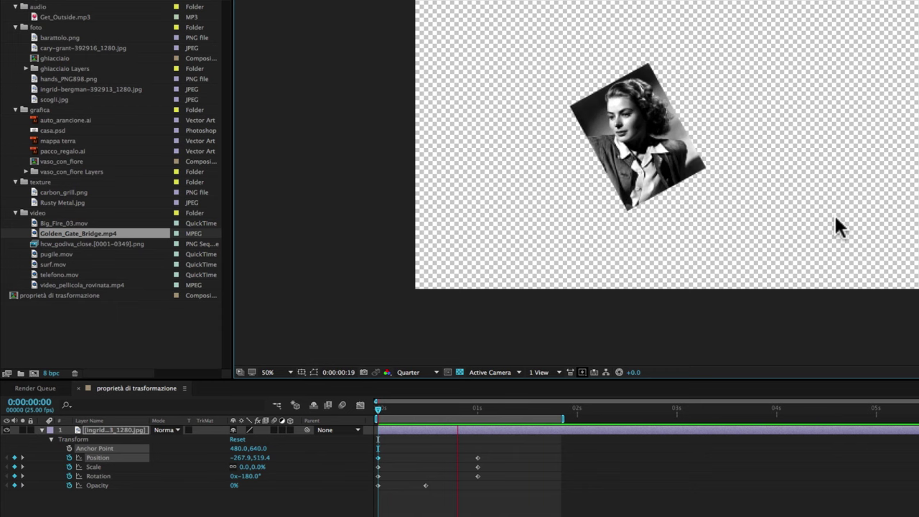
click(430, 371)
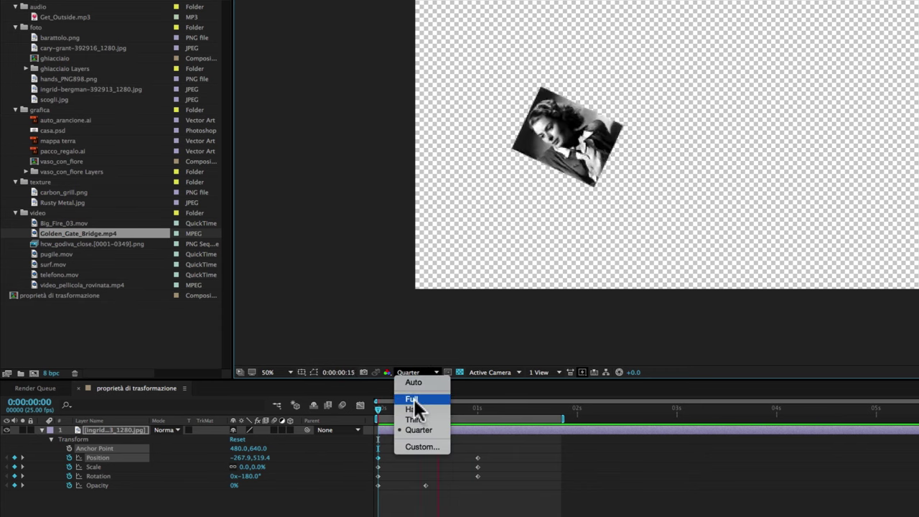
click(412, 398)
key(space)
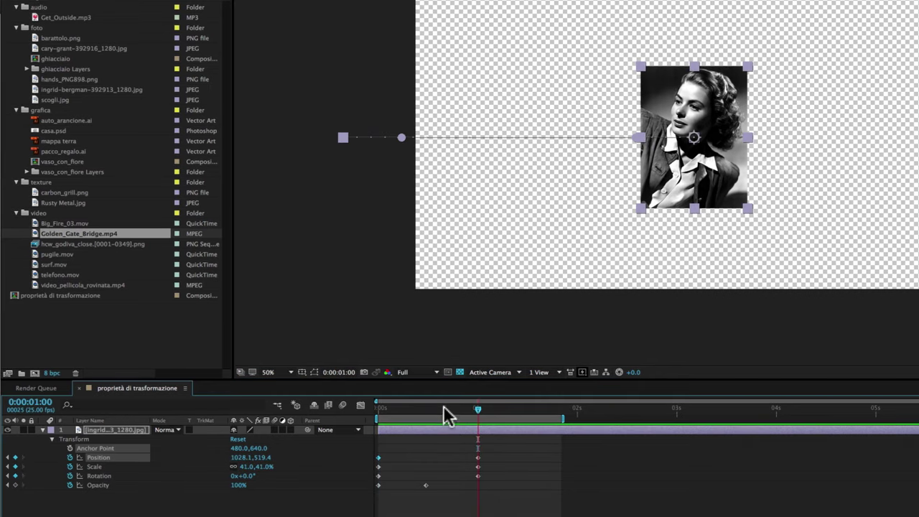